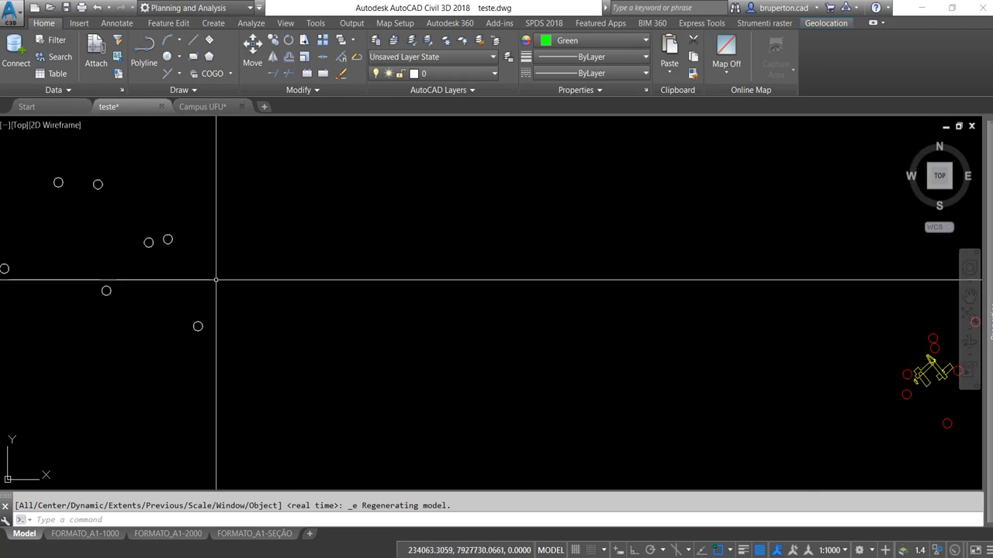
- Type ADE on the command line so ADERSHEET is suggested
type("e")
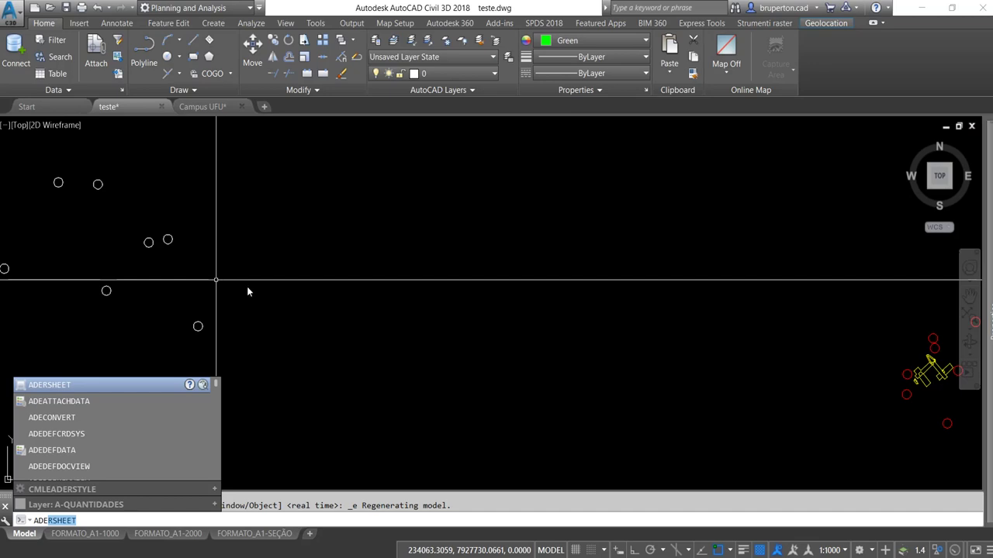
- Cancel the partial entry and run ADERSHEET so it prompts for base point 1
key("Escape")
key("Escape")
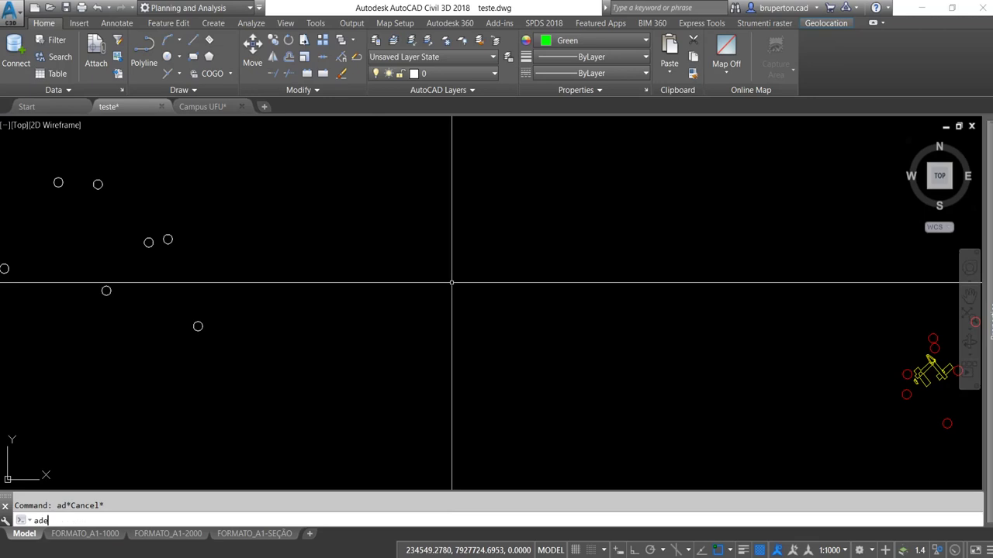
type("r")
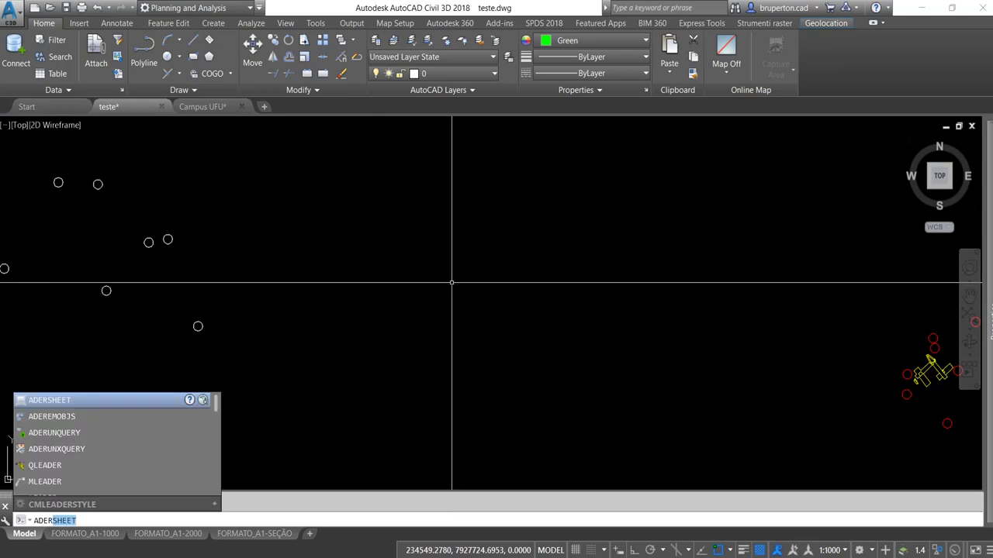
key("Return")
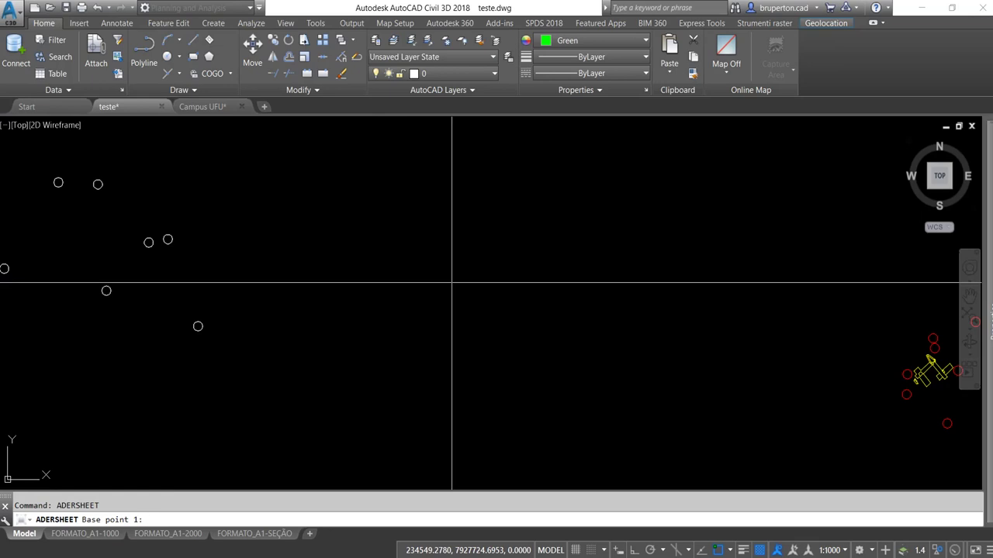
- Pan and zoom to inspect the red targets, buildings and white surveyed circles
middle_click_drag(288, 291, 497, 297)
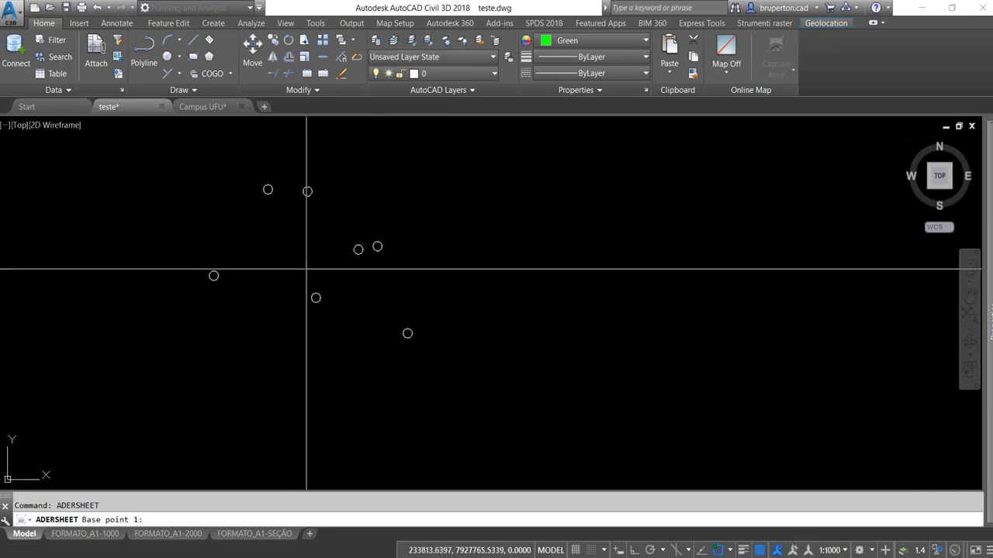
scroll(301, 247, "down", 2)
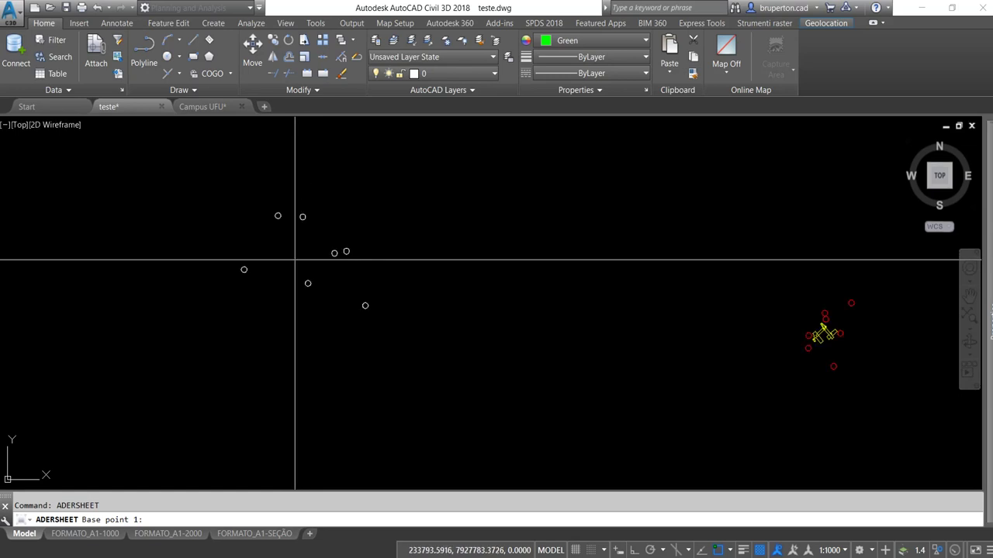
scroll(839, 325, "up", 2)
scroll(838, 326, "up", 1)
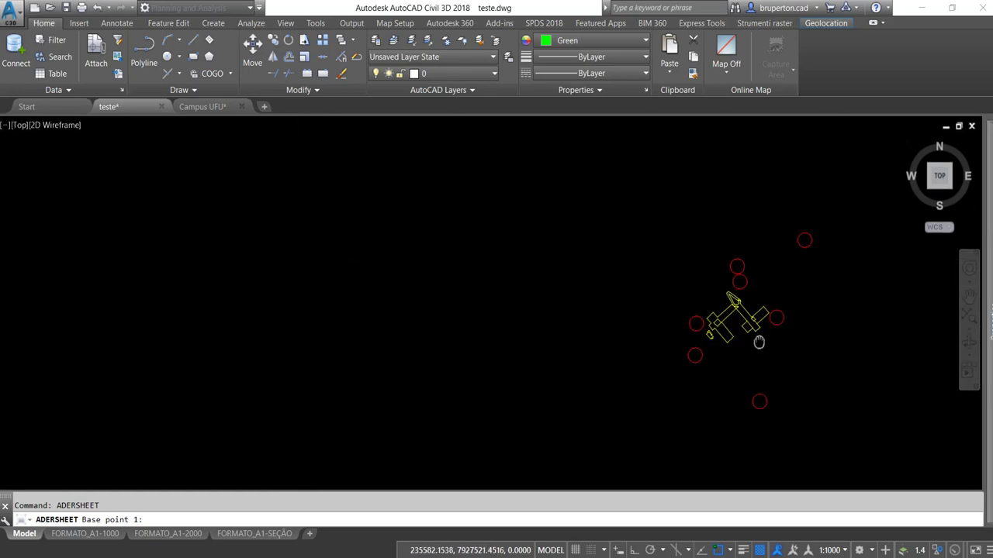
middle_click_drag(827, 332, 642, 339)
scroll(642, 339, "up", 1)
scroll(582, 326, "up", 2)
scroll(582, 330, "up", 1)
scroll(582, 341, "up", 1)
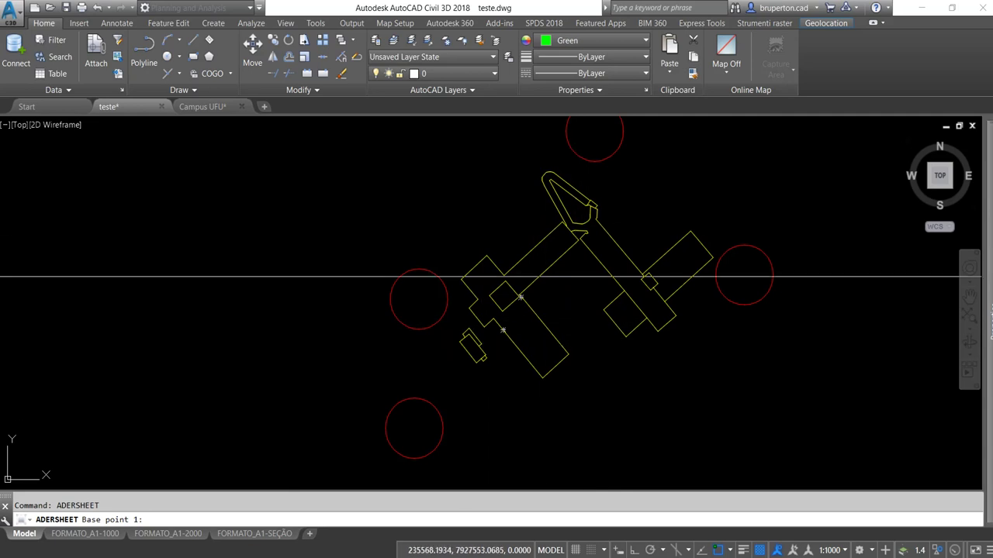
scroll(624, 297, "down", 5)
scroll(625, 295, "up", 1)
scroll(629, 292, "up", 1)
scroll(631, 289, "down", 1)
scroll(630, 291, "down", 4)
scroll(620, 295, "down", 1)
scroll(616, 299, "up", 3)
scroll(613, 301, "down", 3)
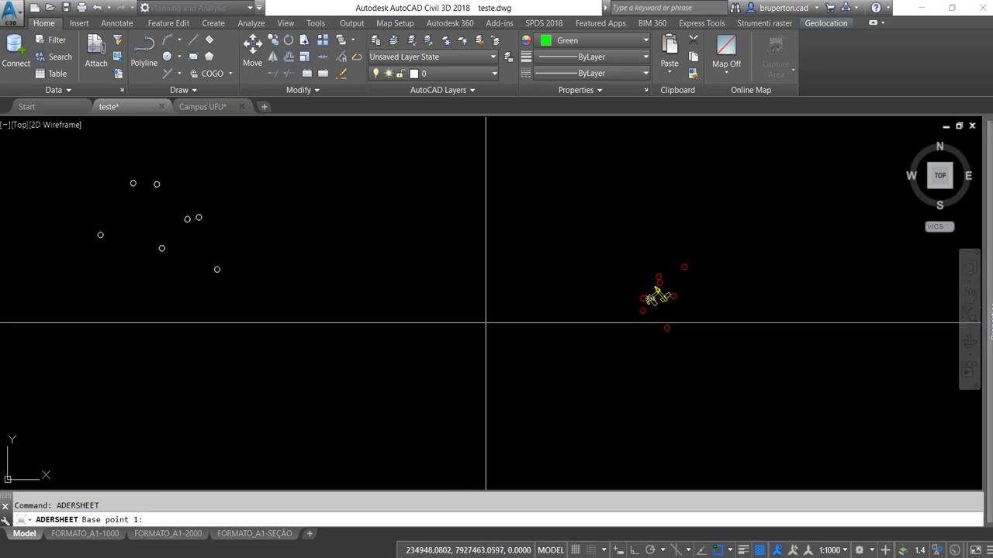
scroll(621, 318, "up", 2)
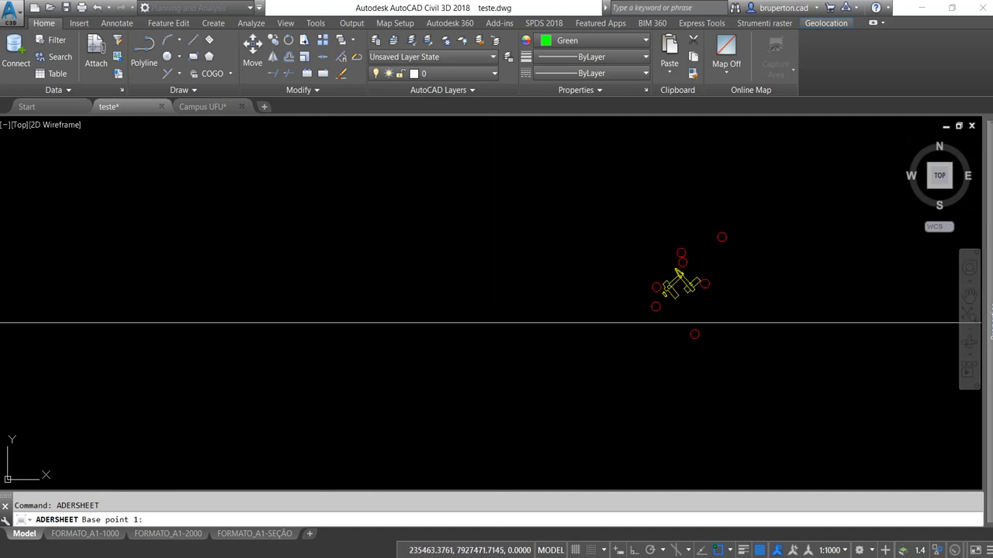
- Restart ADERSHEET and match the first target to its white surveyed circle
key("Escape")
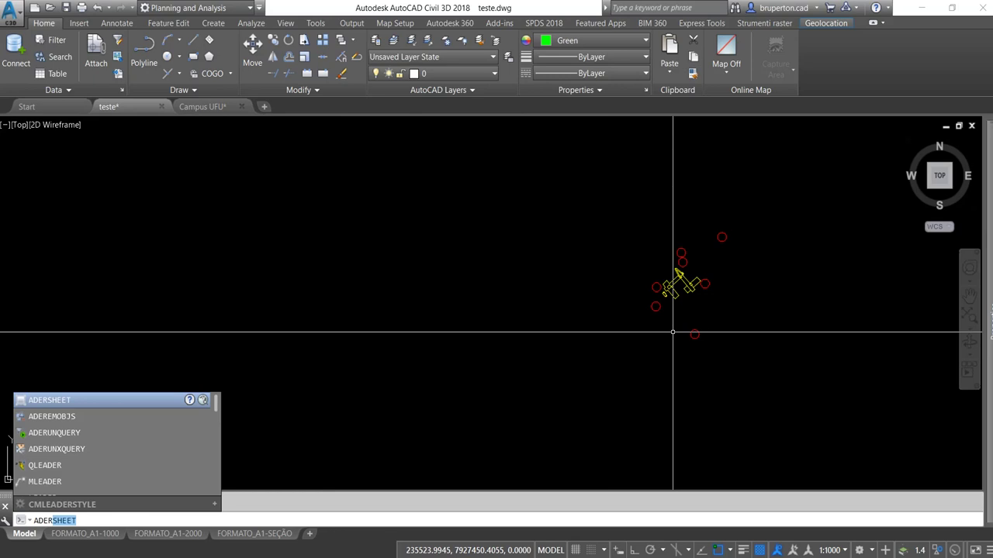
key("Return")
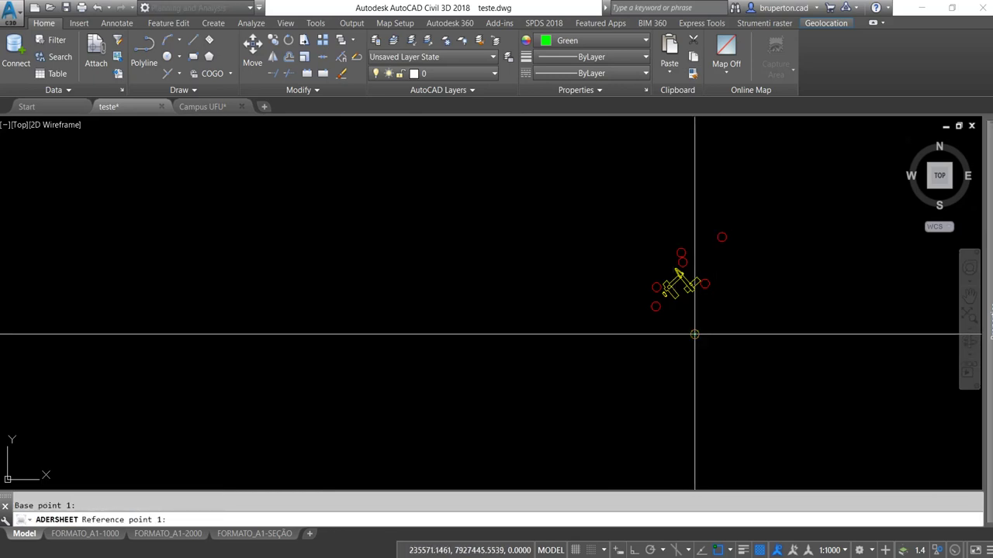
scroll(695, 334, "down", 2)
middle_click_drag(443, 321, 622, 370)
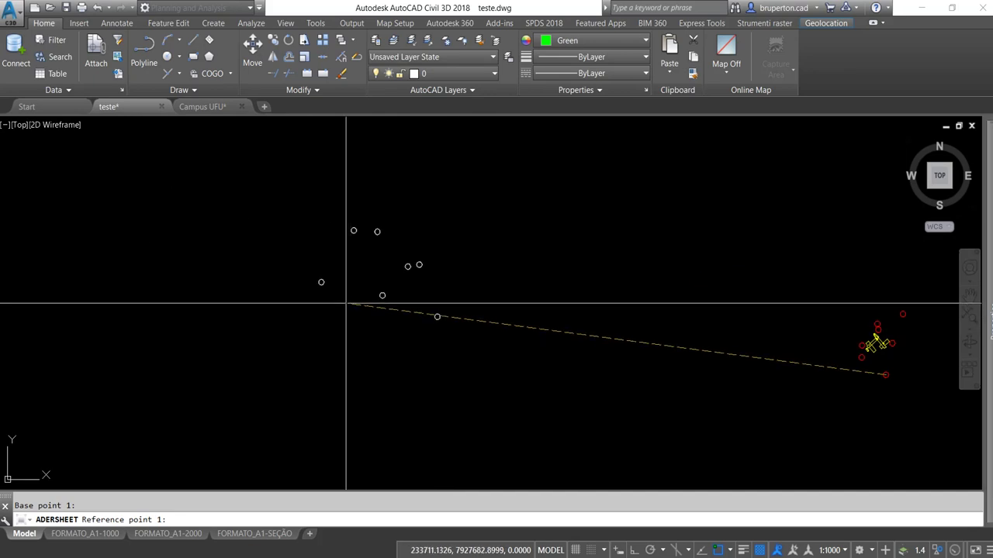
scroll(339, 286, "up", 2)
left_click(310, 280)
- Pair the second and third red targets with their white circles and finish point entry
scroll(295, 294, "down", 2)
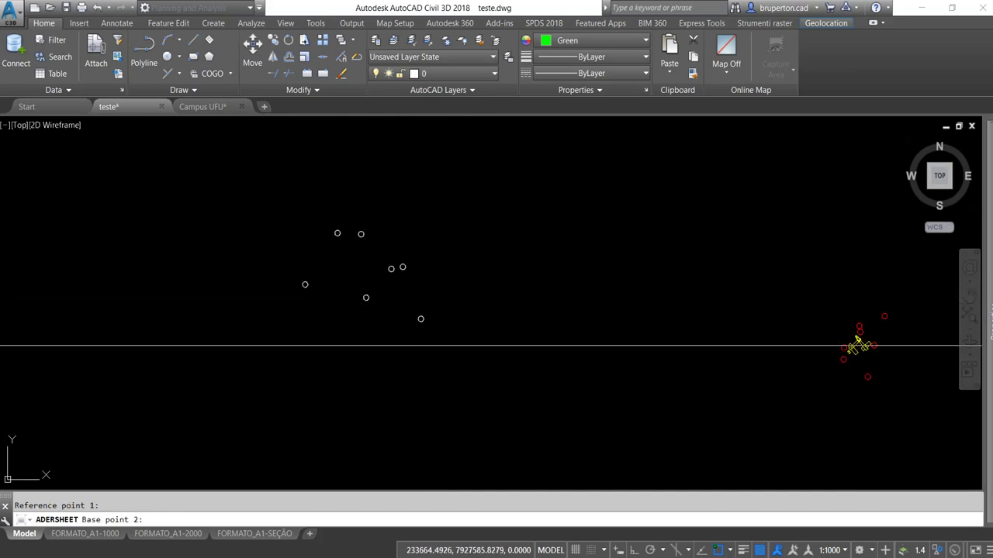
middle_click_drag(642, 354, 499, 353)
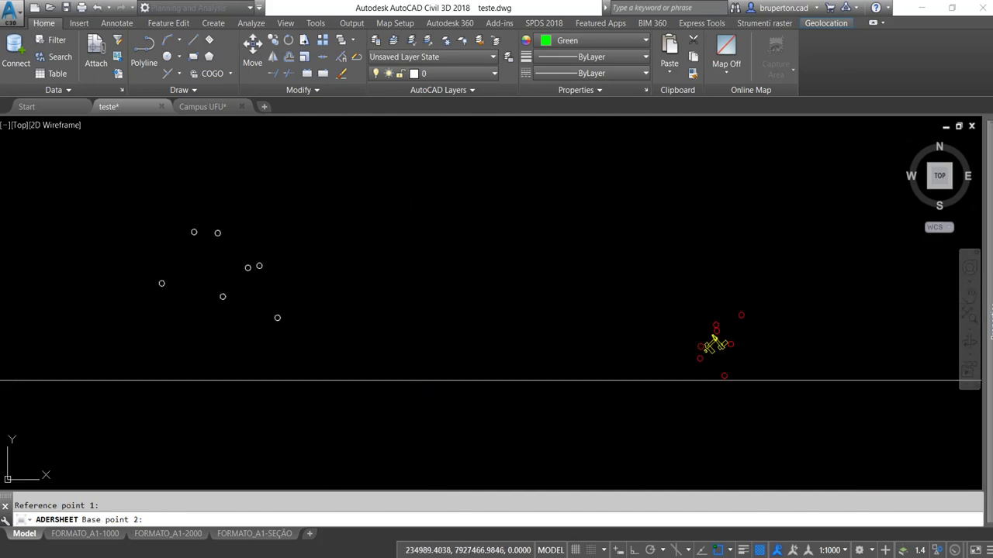
scroll(720, 365, "up", 3)
left_click(716, 298)
scroll(700, 320, "down", 5)
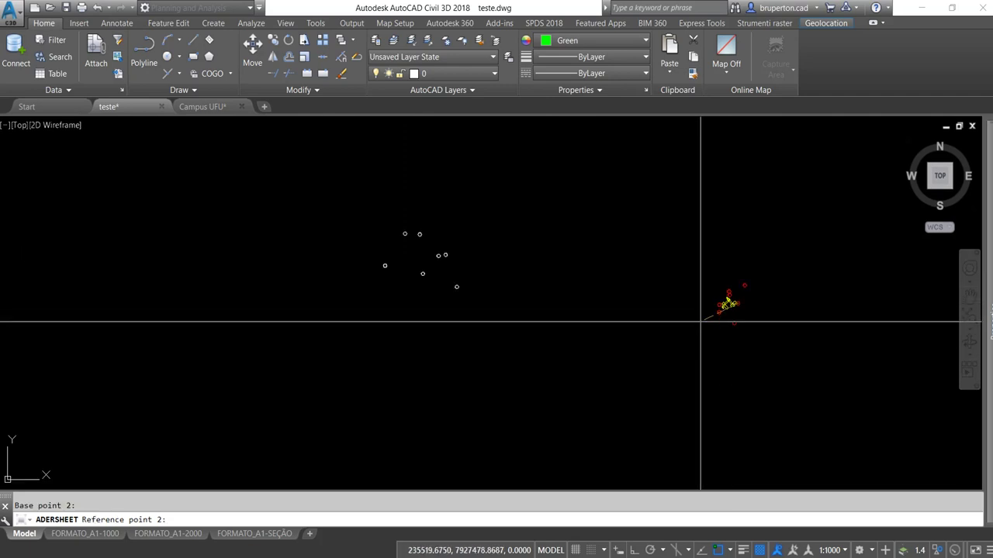
left_click(423, 274)
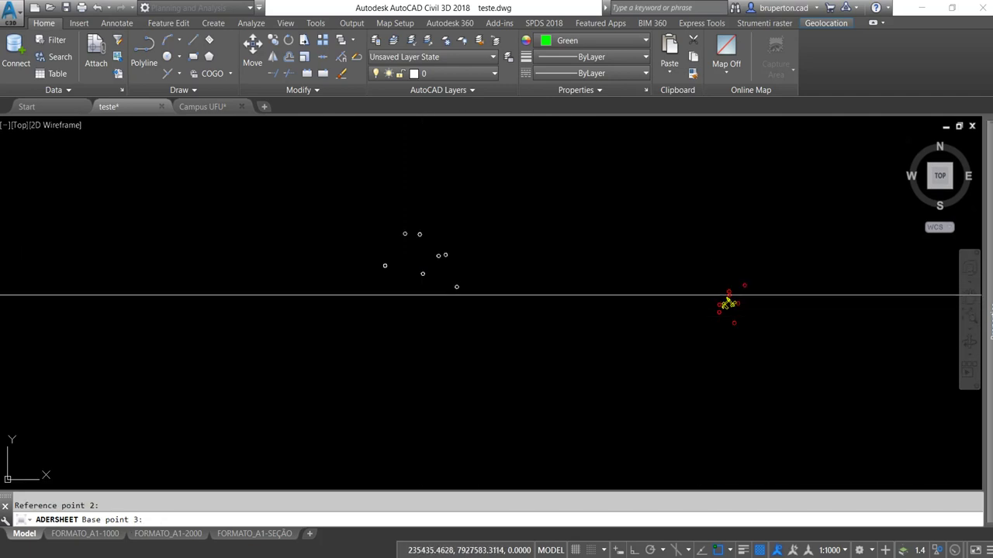
scroll(724, 295, "up", 2)
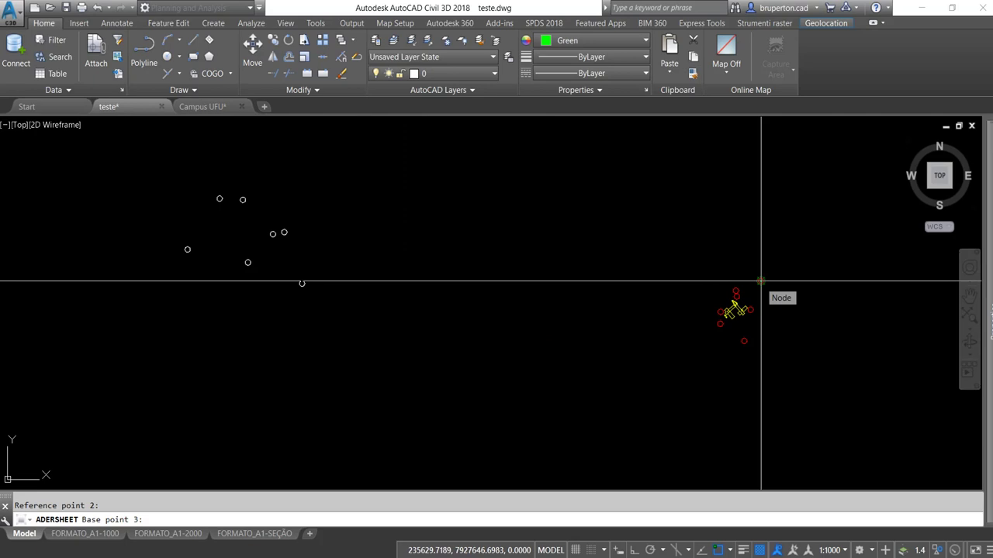
left_click(761, 280)
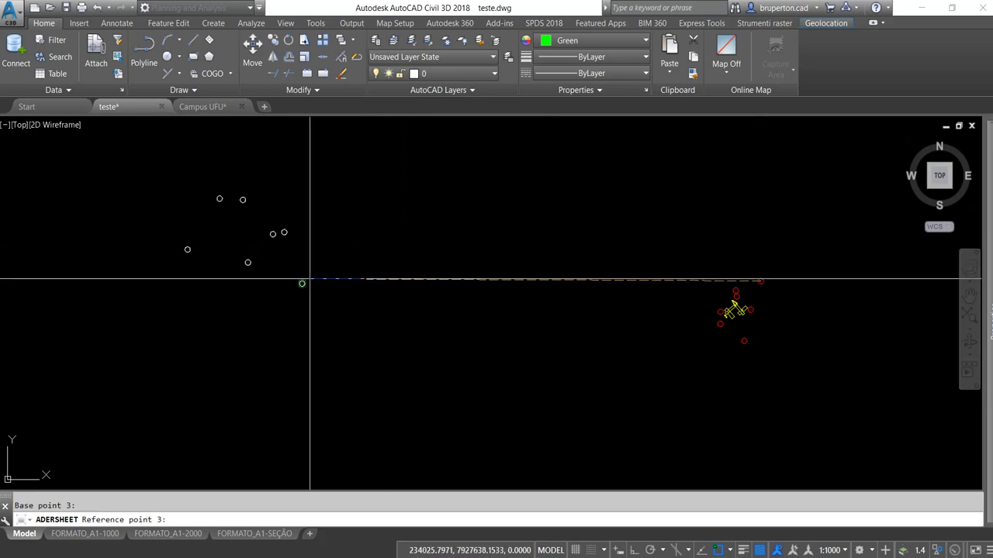
left_click(302, 283)
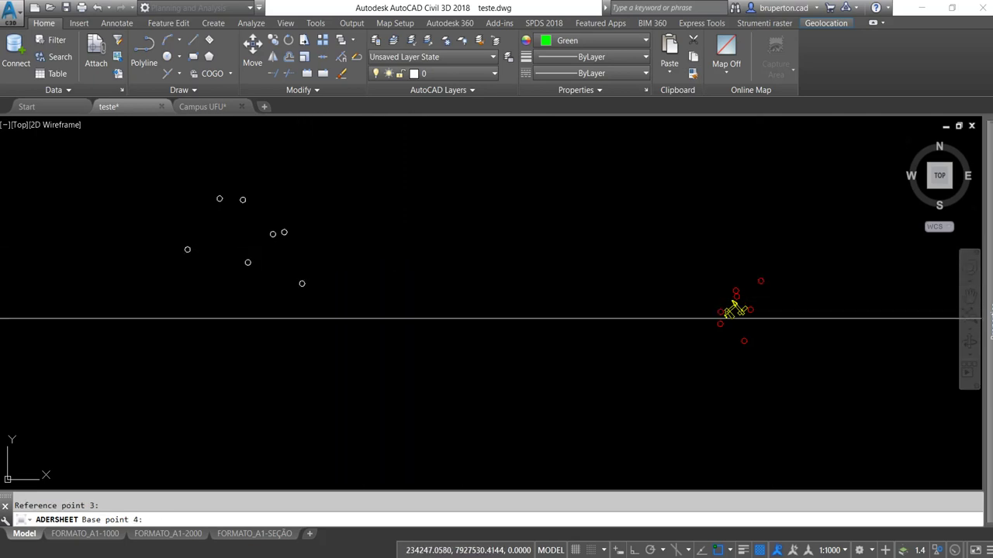
key("Return")
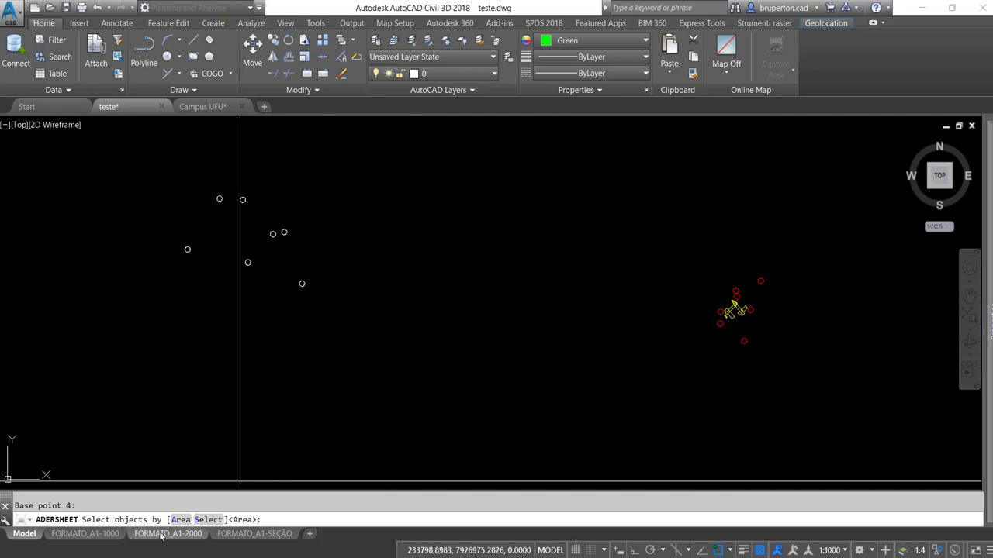
left_click(208, 520)
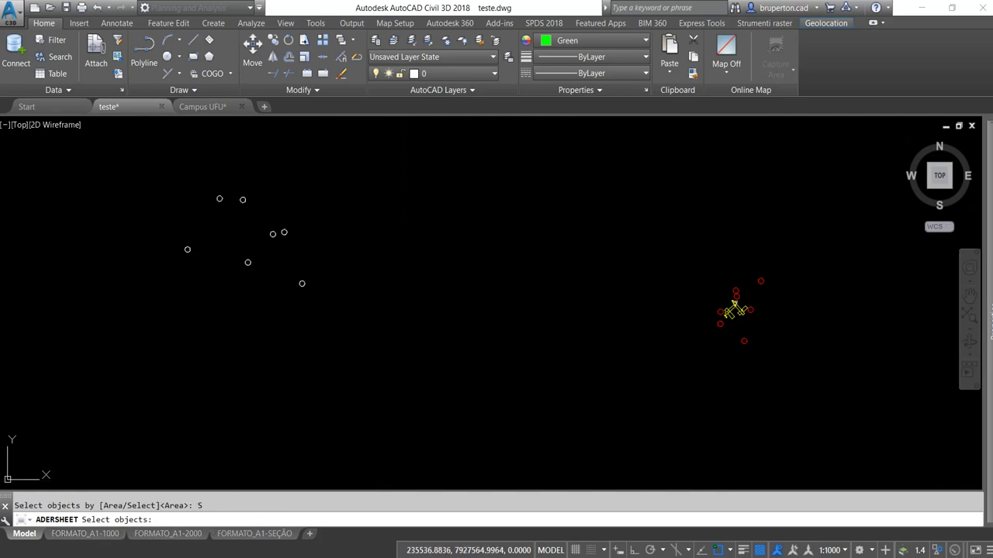
left_click(696, 252)
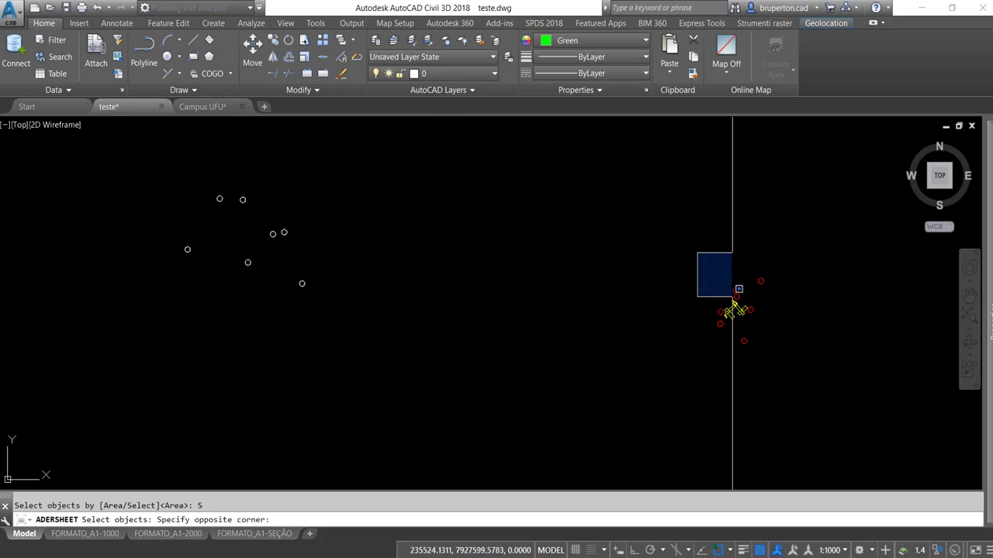
left_click(788, 365)
scroll(788, 365, "up", 3)
key("Return")
scroll(219, 222, "up", 4)
middle_click_drag(219, 222, 443, 245)
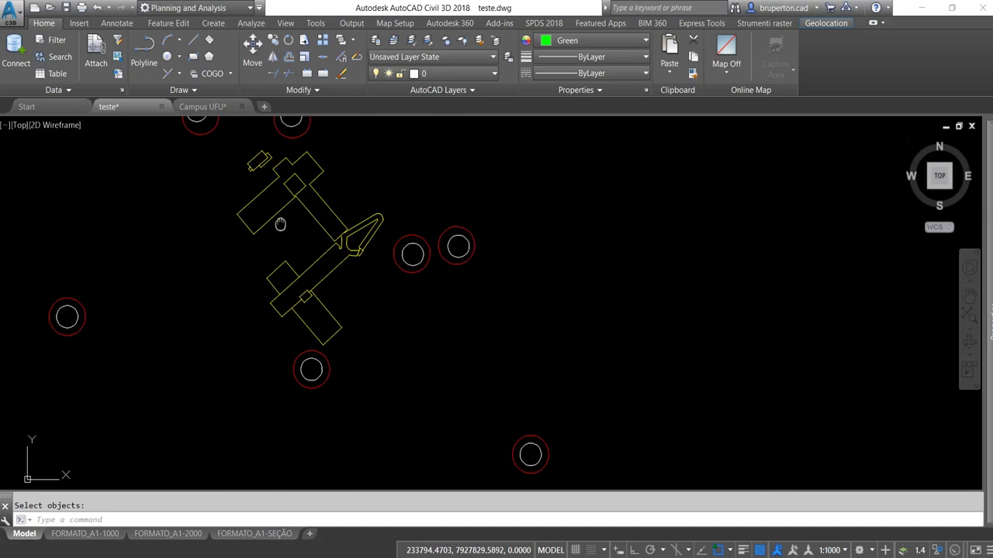
middle_click(444, 246)
middle_click(443, 246)
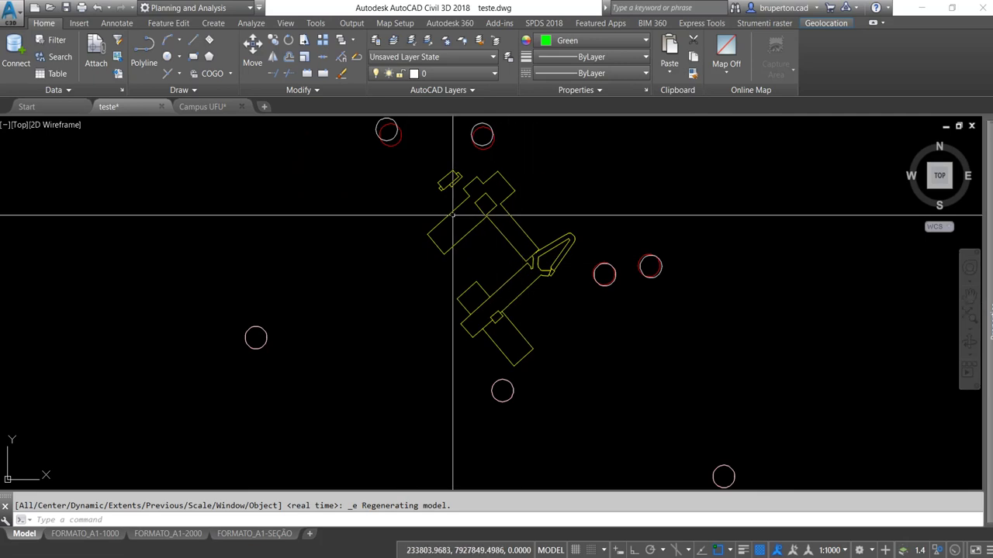
middle_click_drag(455, 215, 462, 238)
scroll(401, 159, "up", 4)
scroll(372, 147, "down", 2)
scroll(336, 232, "down", 3)
scroll(325, 277, "up", 3)
scroll(330, 282, "down", 2)
type("re")
key("Return")
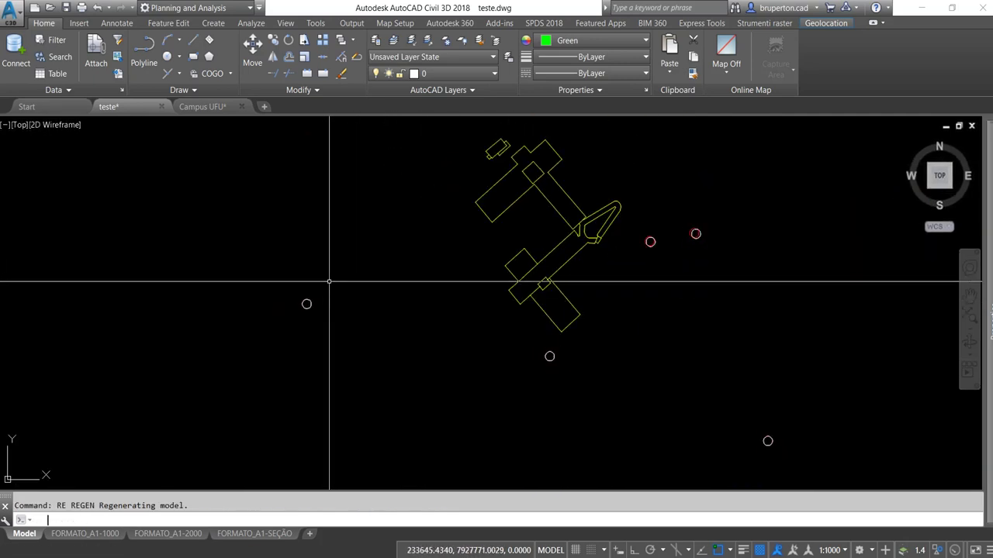
middle_click_drag(505, 124, 499, 160)
scroll(468, 139, "up", 4)
scroll(388, 159, "up", 2)
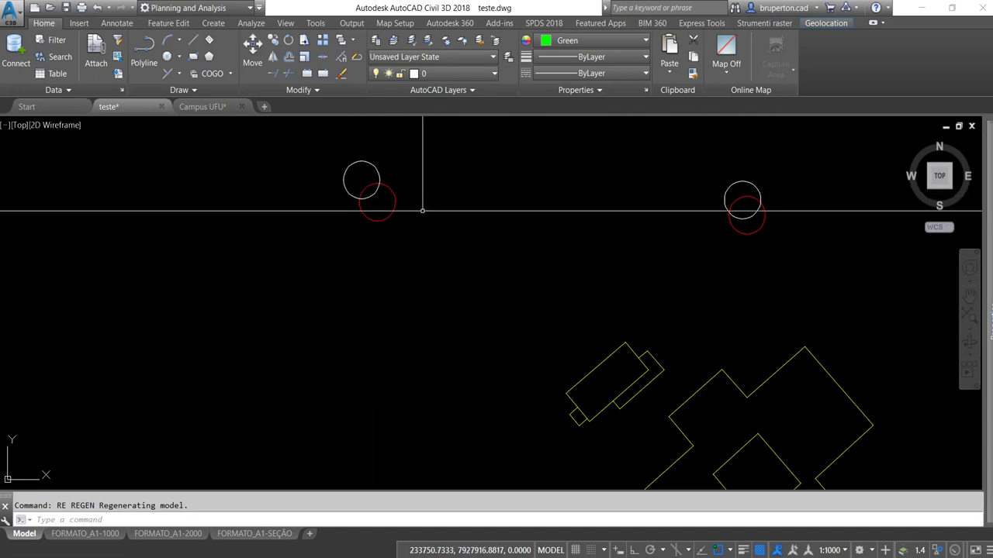
- Measure from a red target's centre to its white circle's centre: 5.6828 at 127°
left_click(343, 180)
scroll(343, 178, "up", 6)
key("Escape")
left_click(442, 306)
key("Escape")
left_click(420, 325)
key("Escape")
type("di")
key("Return")
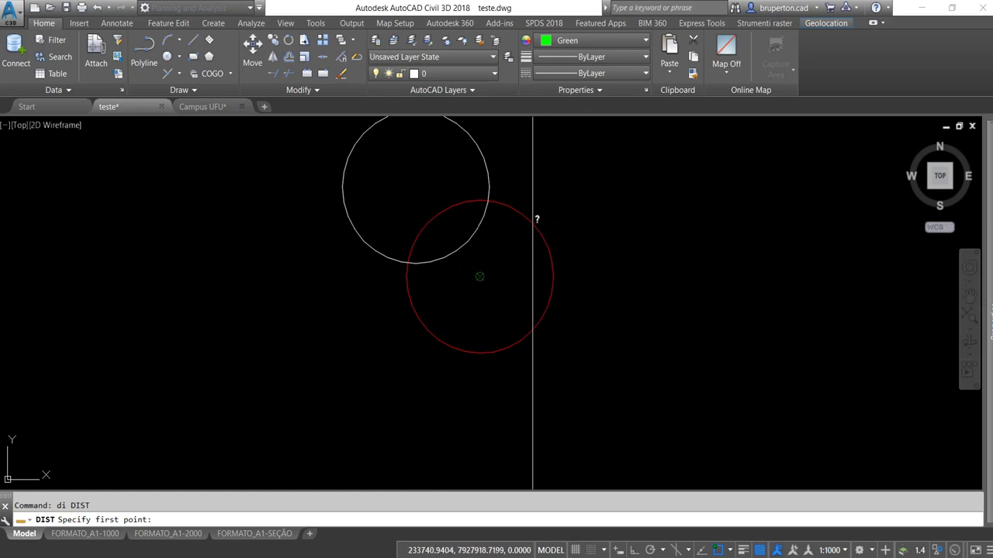
left_click(530, 214)
left_click(399, 258)
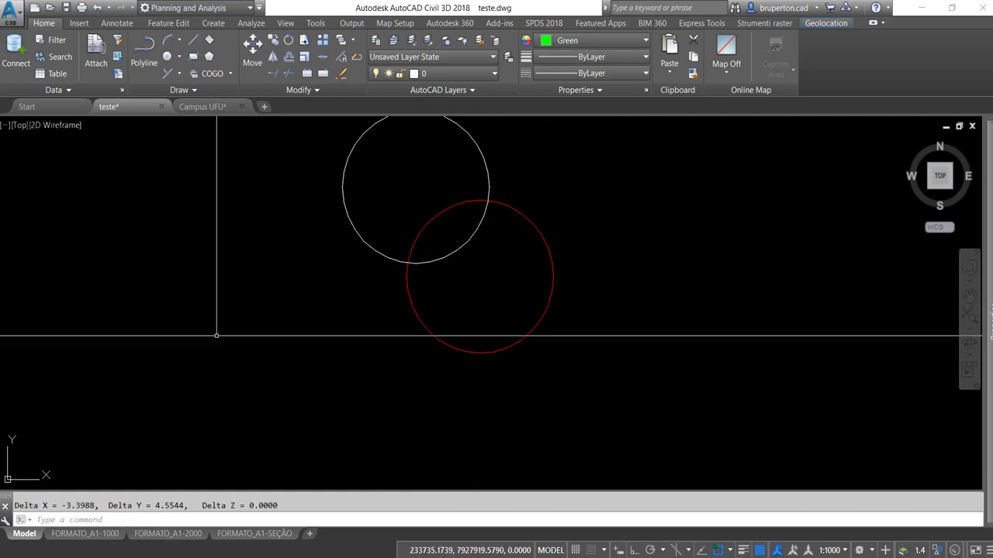
- Zoom around the building outlines, then zoom to extents to see the whole drawing
scroll(120, 499, "up", 1)
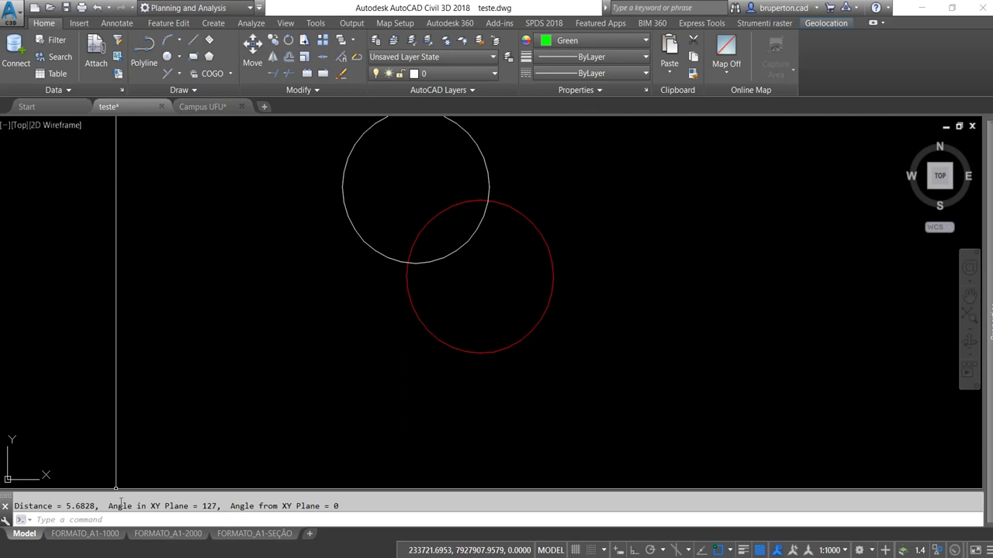
scroll(291, 306, "down", 5)
scroll(295, 284, "up", 4)
scroll(306, 299, "up", 2)
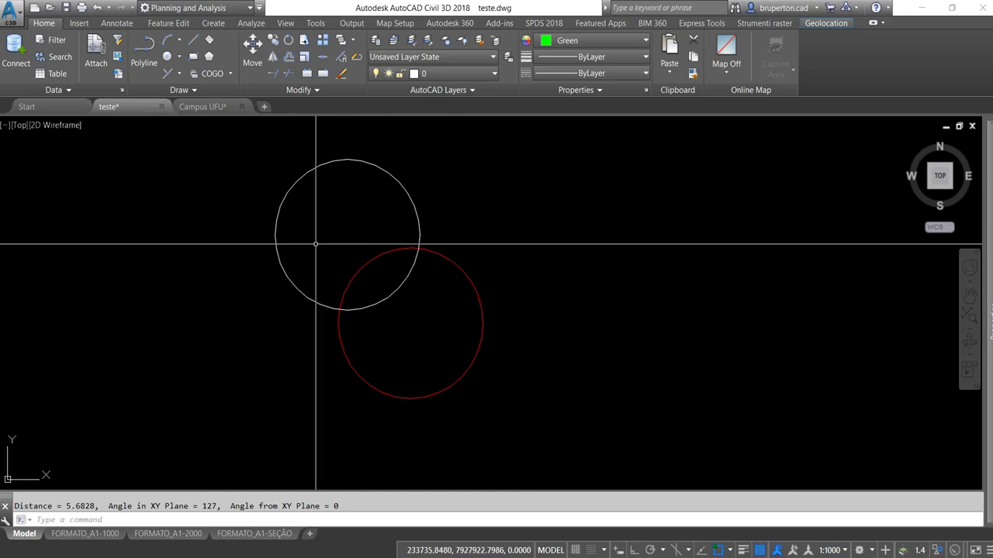
scroll(319, 245, "down", 4)
scroll(321, 240, "down", 2)
middle_click_drag(334, 235, 394, 144)
scroll(403, 217, "down", 2)
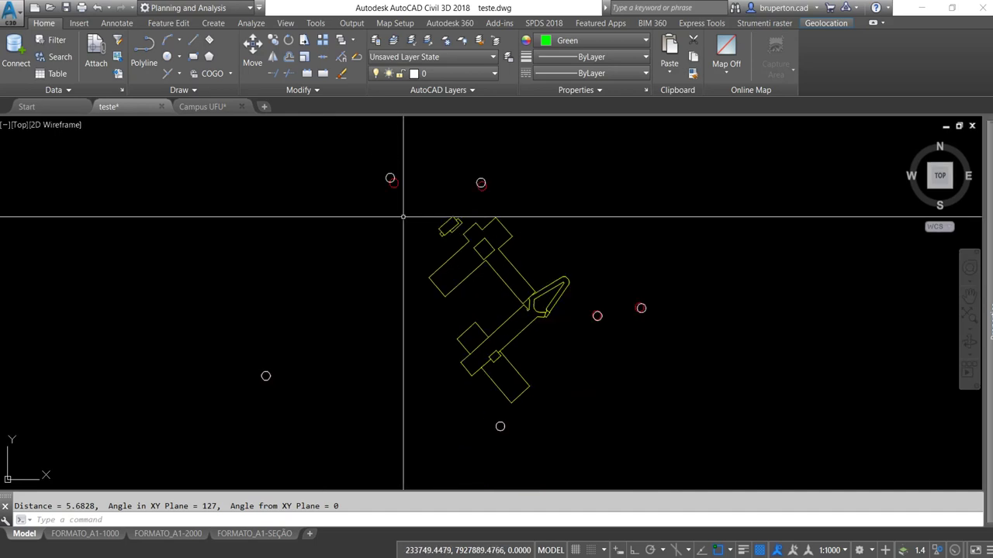
scroll(520, 249, "up", 2)
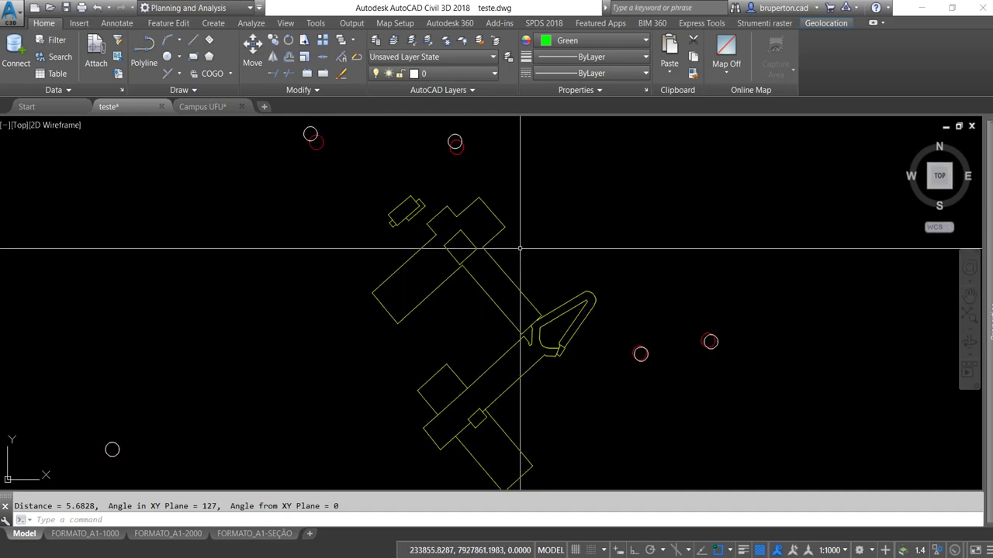
scroll(479, 261, "down", 2)
scroll(472, 259, "down", 2)
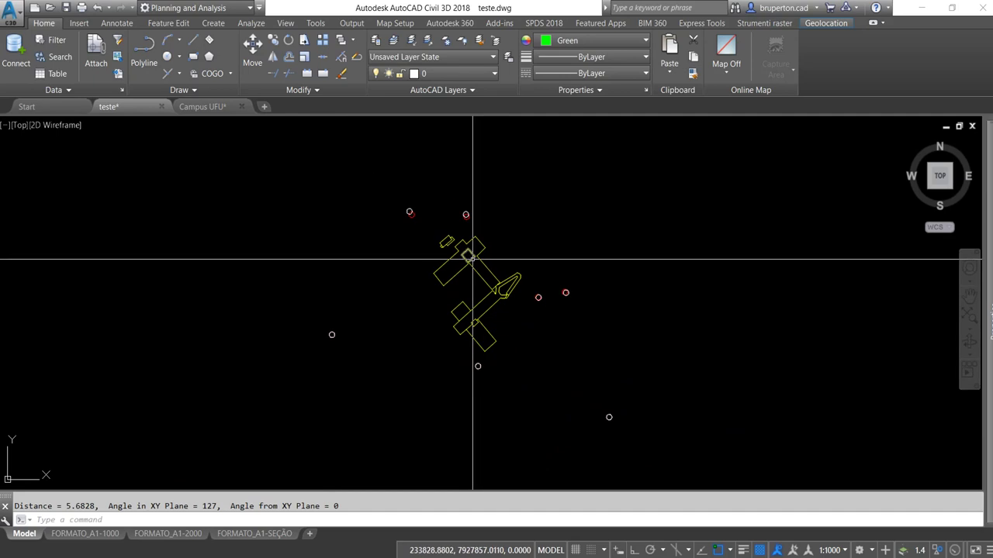
middle_click(473, 259)
middle_click(472, 260)
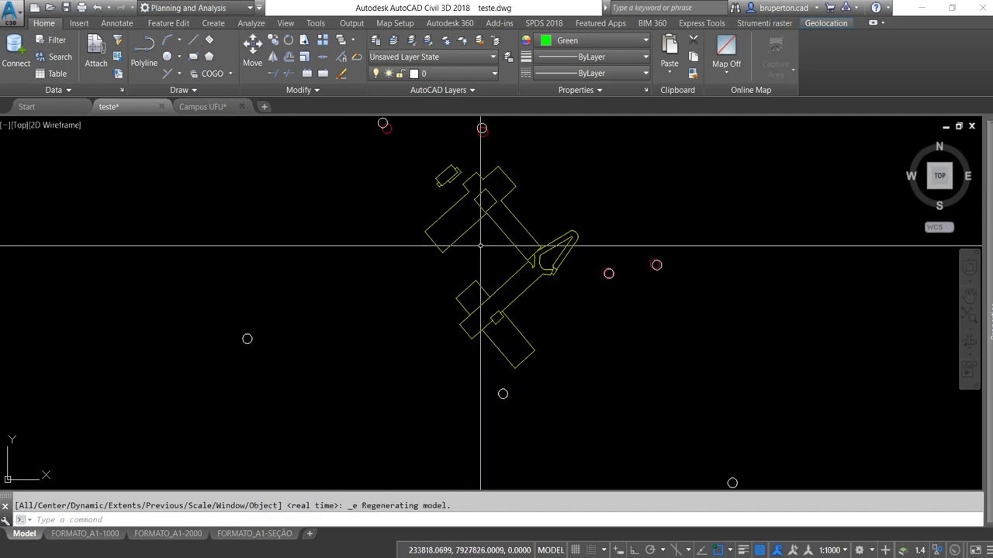
scroll(473, 214, "up", 4)
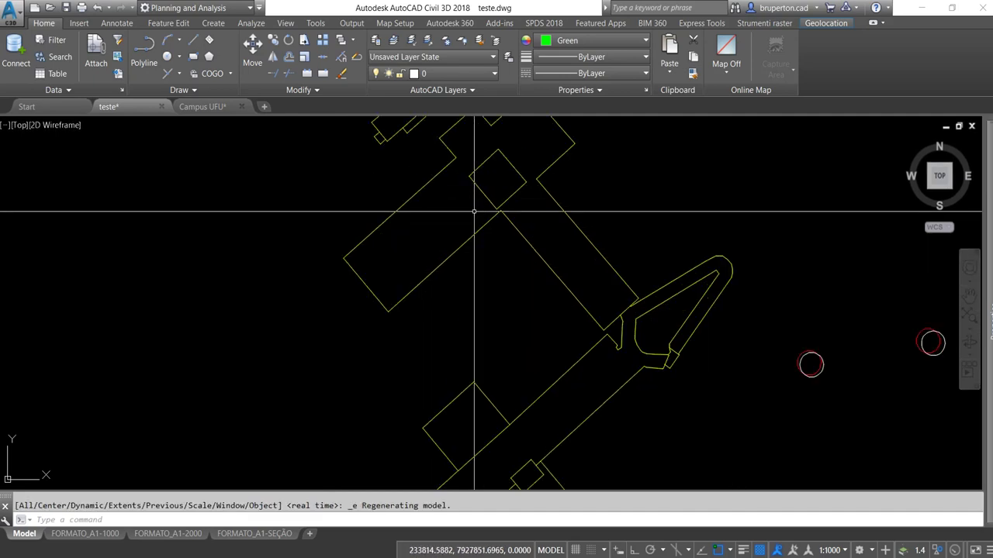
scroll(474, 211, "down", 2)
scroll(461, 247, "down", 3)
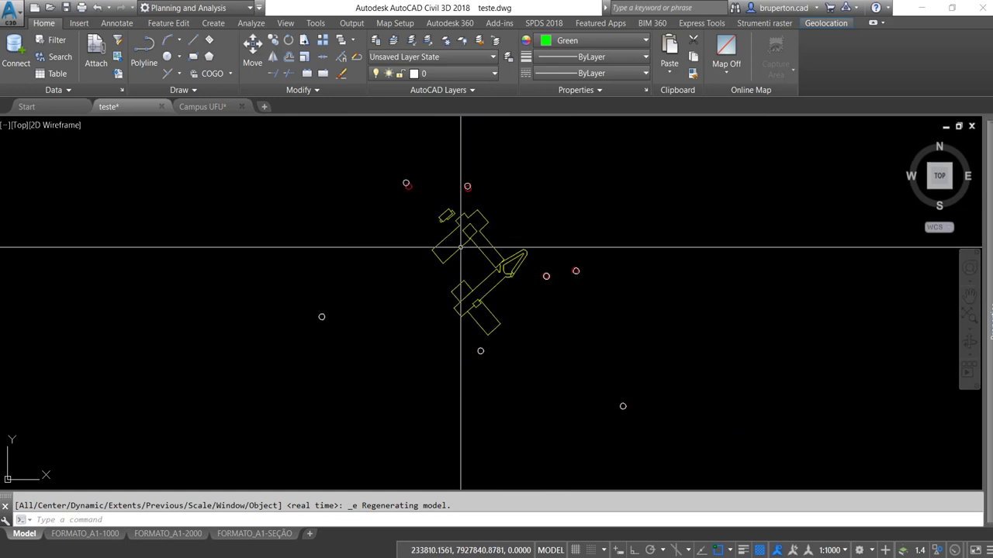
scroll(461, 248, "up", 2)
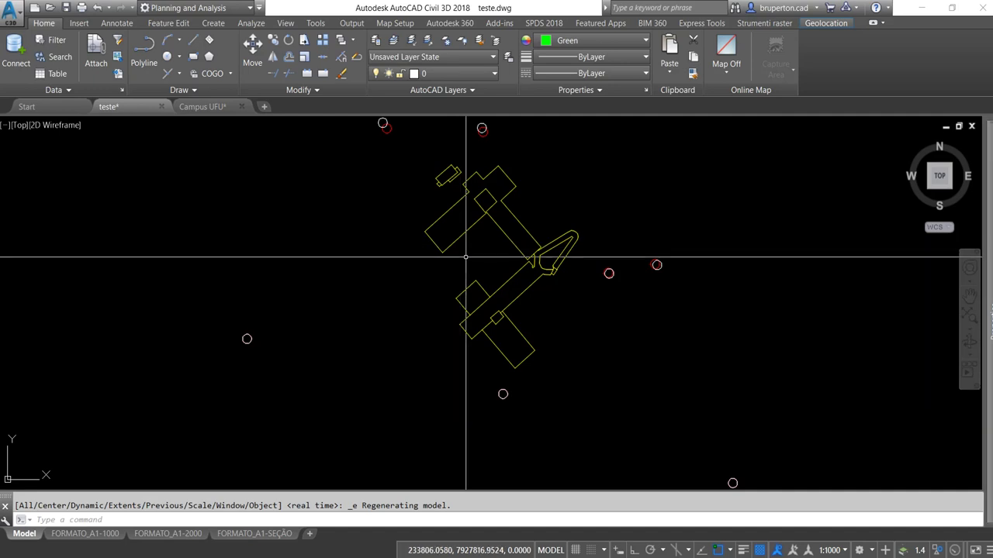
scroll(468, 257, "up", 2)
scroll(467, 257, "down", 2)
scroll(467, 257, "up", 10)
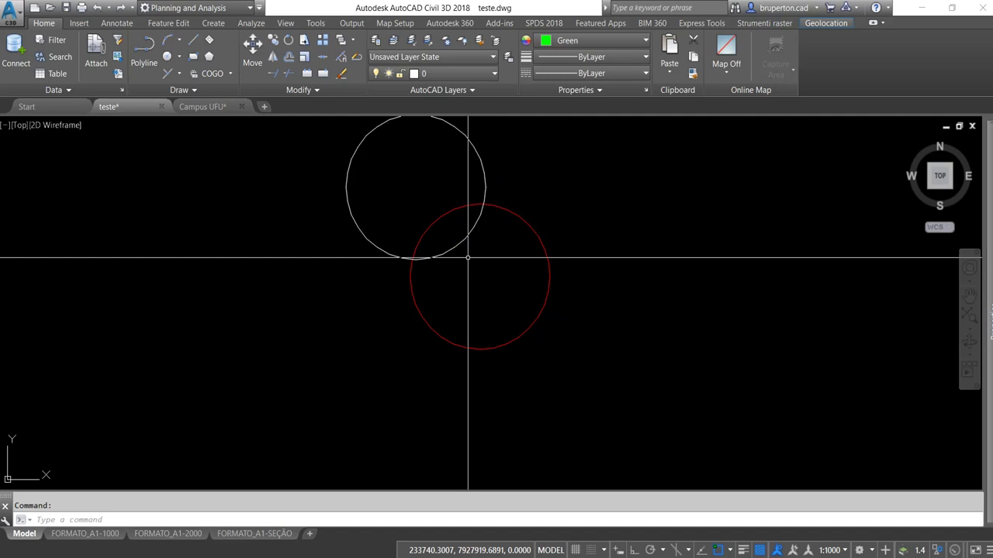
scroll(468, 256, "down", 10)
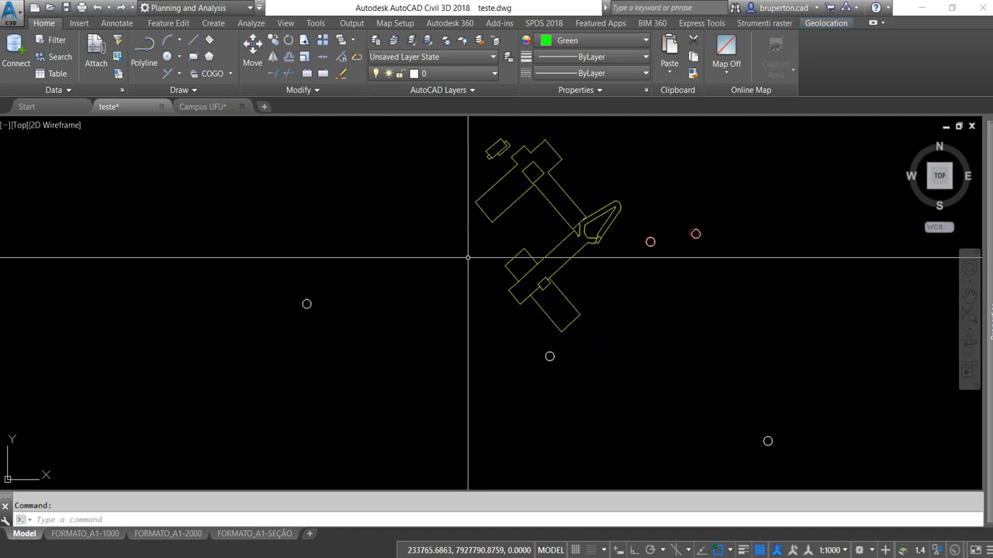
middle_click_drag(468, 257, 211, 265)
scroll(467, 257, "down", 5)
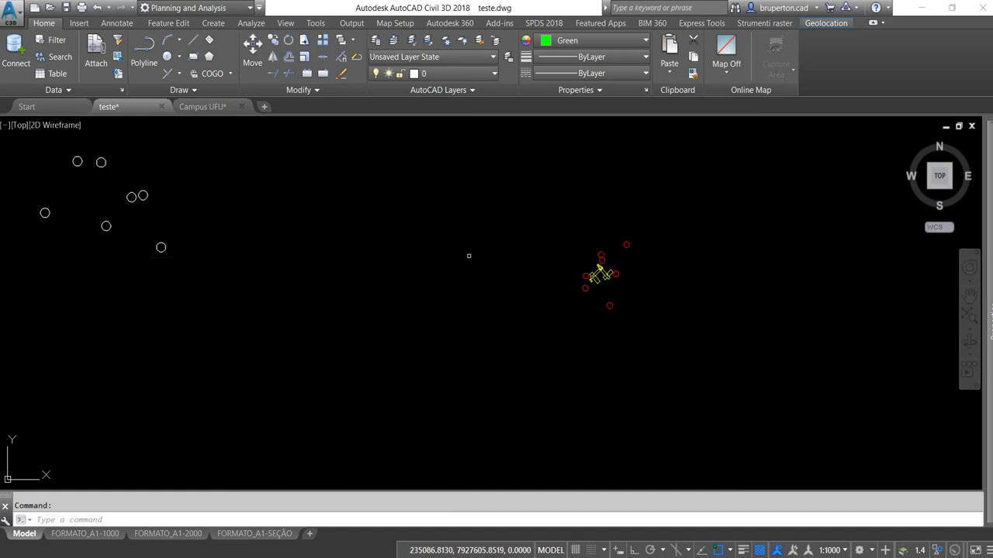
- End object isolation so the aerial photo reappears under the targets and buildings
middle_click(480, 252)
middle_click(479, 252)
scroll(748, 326, "up", 5)
middle_click_drag(748, 326, 652, 306)
right_click(634, 263)
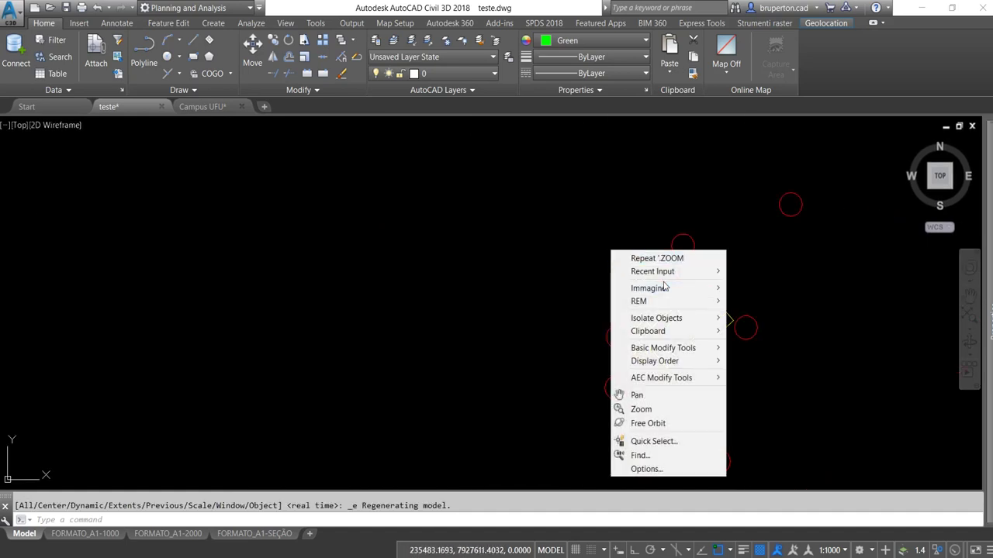
right_click(546, 256)
right_click(546, 260)
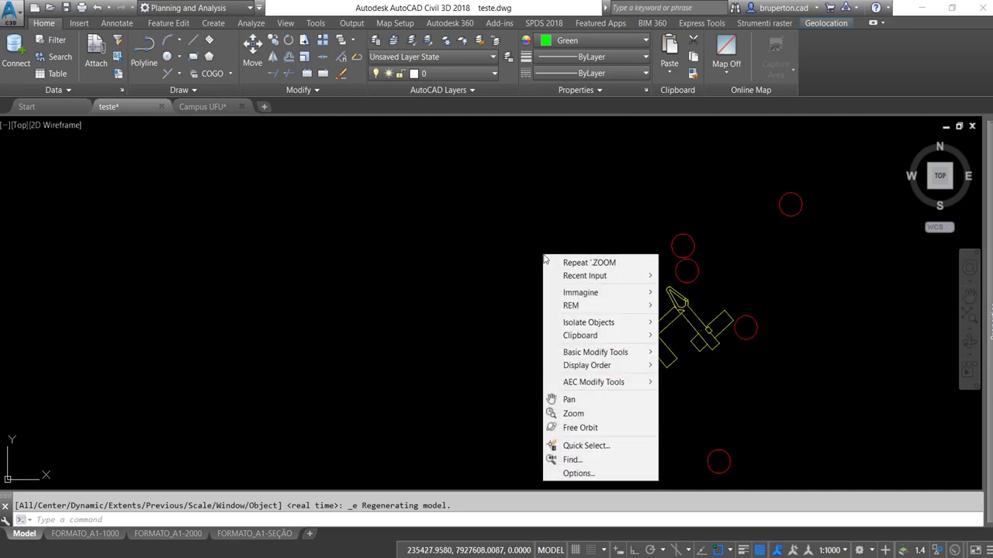
mouse_move(589, 322)
left_click(687, 353)
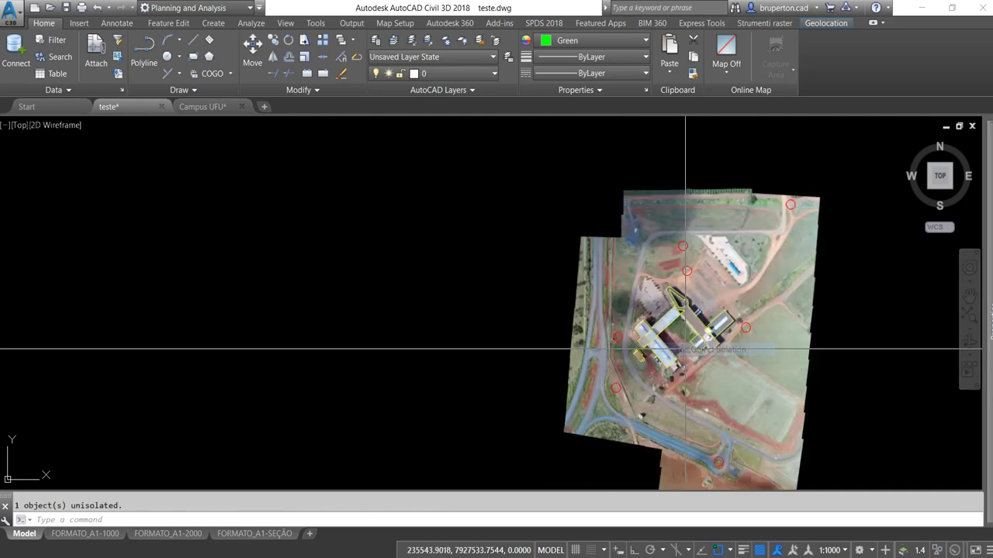
- Zoom around the aerial photo to check the red targets against it
scroll(680, 326, "up", 6)
scroll(610, 313, "up", 2)
scroll(548, 288, "down", 2)
middle_click_drag(544, 269, 524, 266)
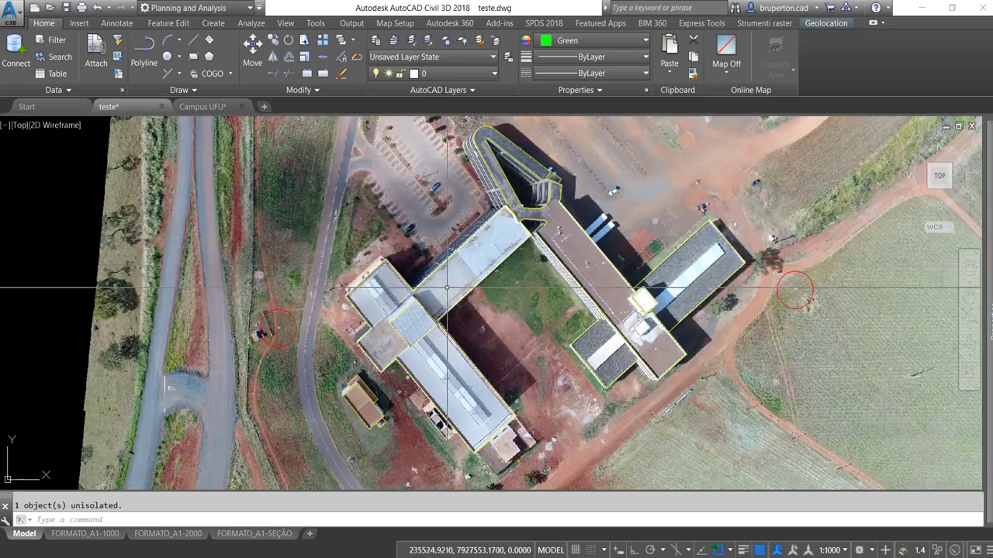
scroll(446, 288, "down", 1)
scroll(341, 318, "up", 1)
scroll(330, 314, "up", 2)
scroll(325, 313, "up", 2)
scroll(362, 312, "up", 1)
scroll(388, 322, "down", 2)
scroll(404, 326, "down", 3)
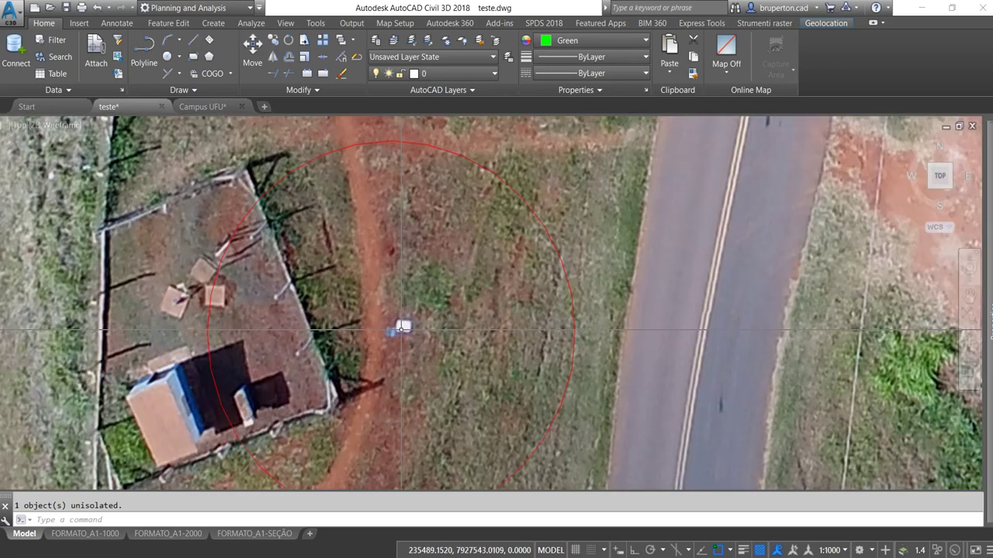
scroll(401, 324, "up", 4)
scroll(399, 322, "down", 2)
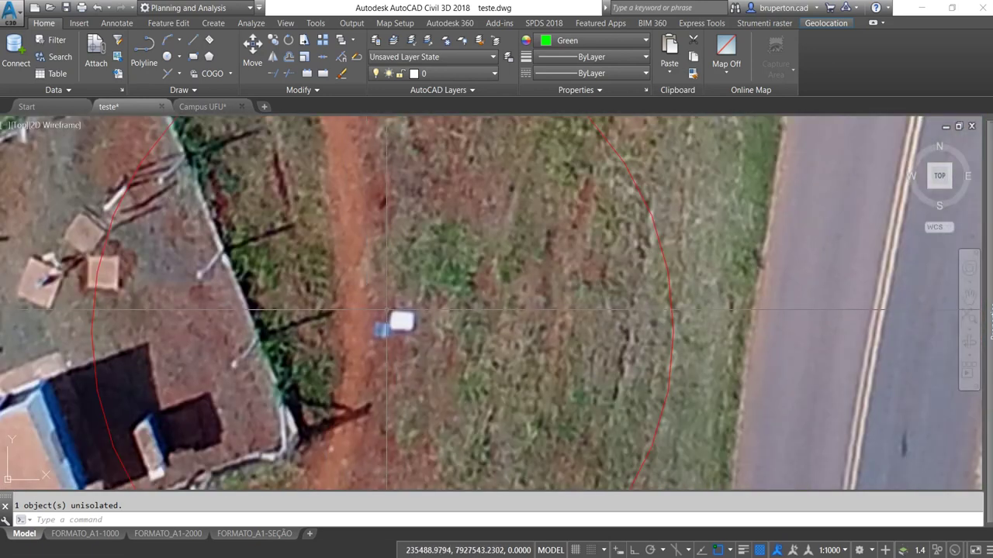
scroll(392, 314, "up", 2)
scroll(403, 311, "up", 5)
scroll(427, 306, "down", 4)
scroll(432, 305, "down", 2)
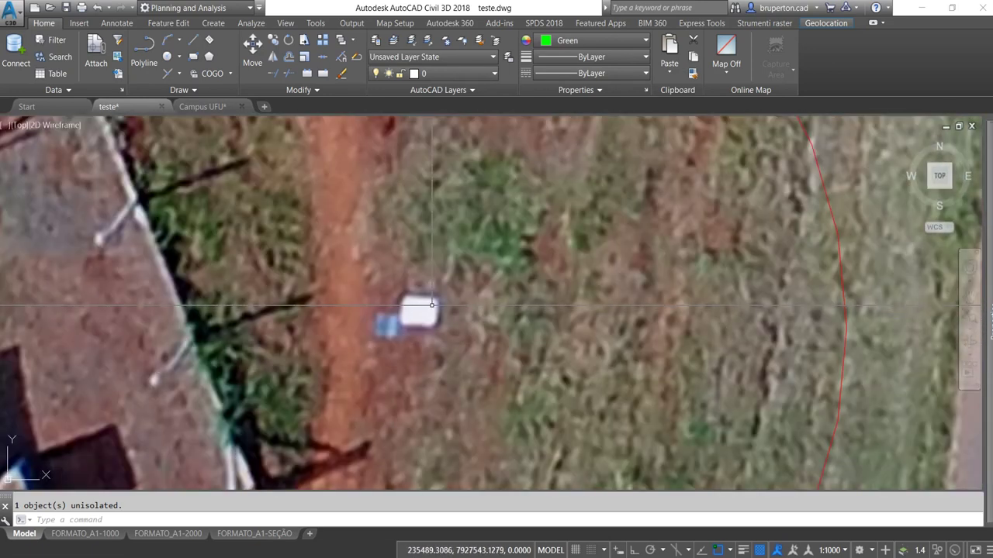
scroll(393, 320, "down", 2)
scroll(372, 287, "down", 2)
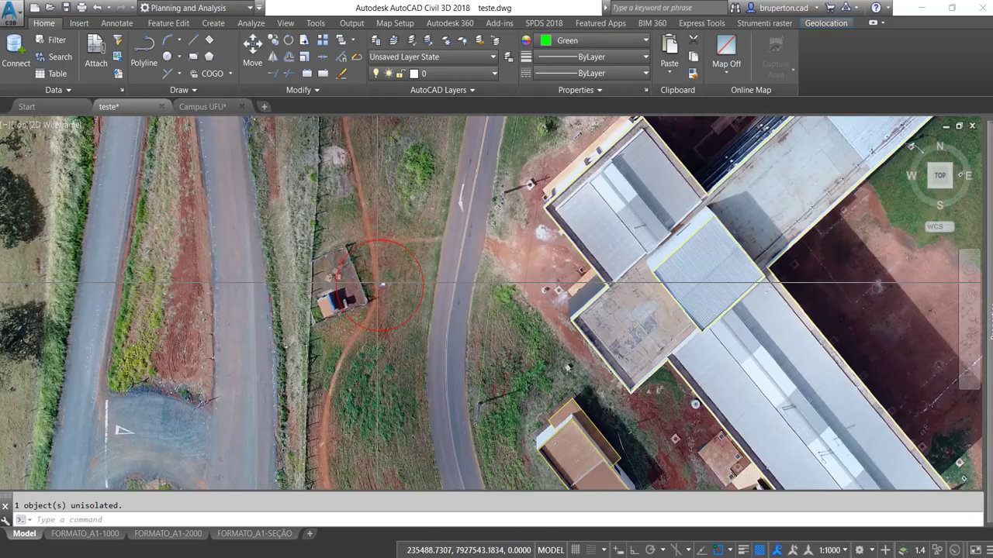
scroll(360, 252, "up", 1)
scroll(233, 316, "up", 5)
scroll(255, 315, "up", 2)
scroll(366, 328, "down", 2)
scroll(349, 326, "down", 5)
scroll(349, 323, "down", 3)
- Hide the aerial photo with Isolate Objects > Hide Objects and zoom to the target cluster
left_click(435, 245)
left_click(437, 295)
left_click(303, 251)
right_click(326, 262)
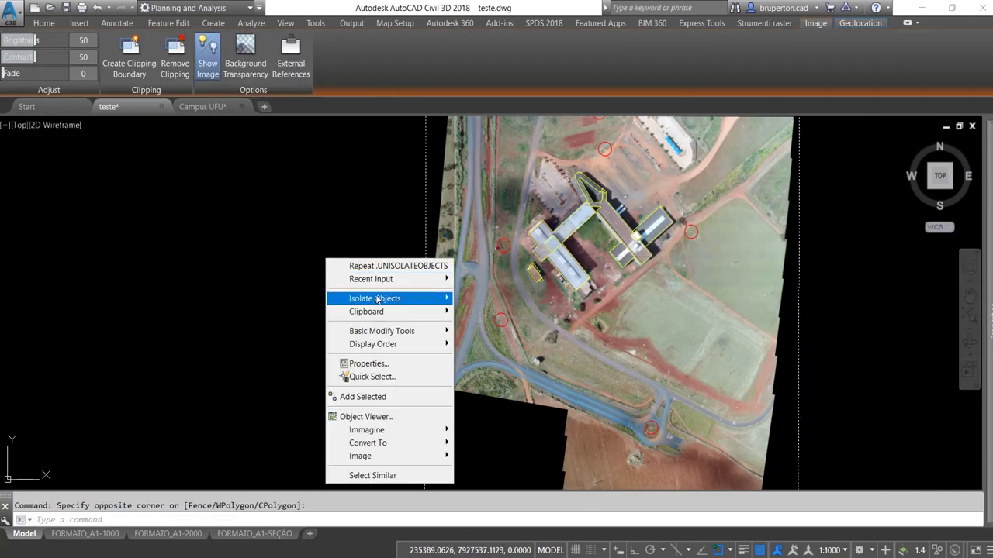
left_click(499, 314)
middle_click(543, 304)
middle_click(543, 304)
scroll(512, 295, "down", 2)
middle_click_drag(563, 309, 441, 277)
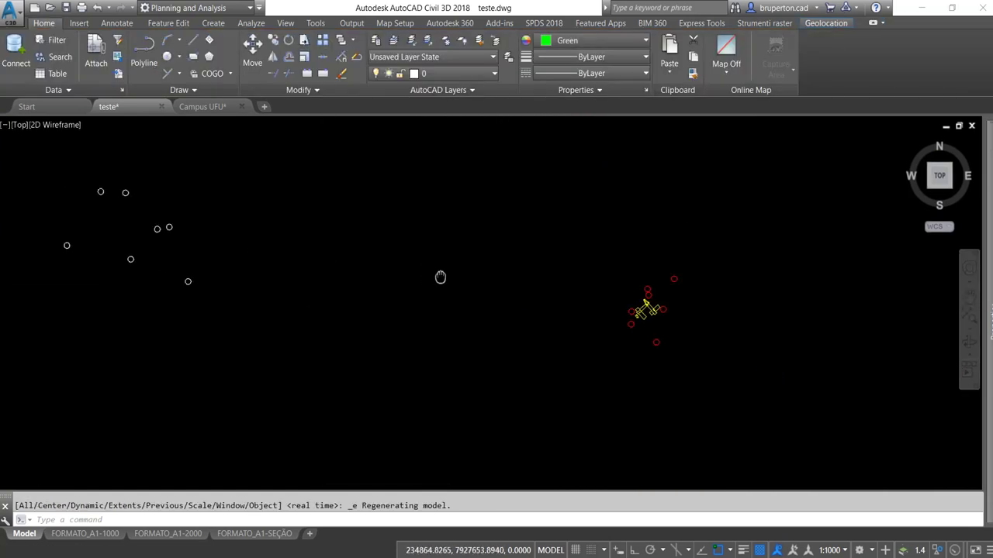
left_click(579, 240)
- Window-select the red targets and building outlines and check the selection's object types
left_click(702, 383)
type("co")
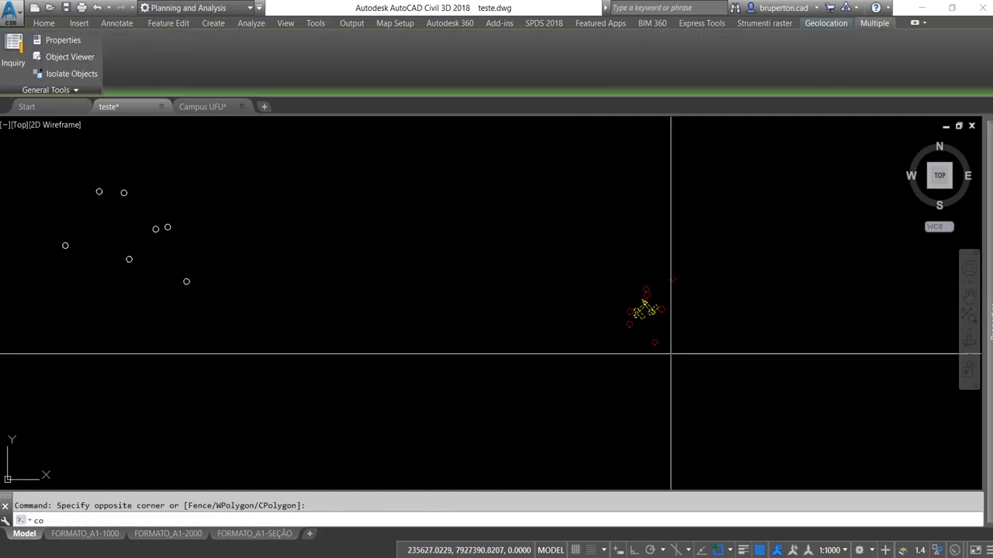
key("Return")
key("Escape")
left_click(618, 259)
left_click(684, 358)
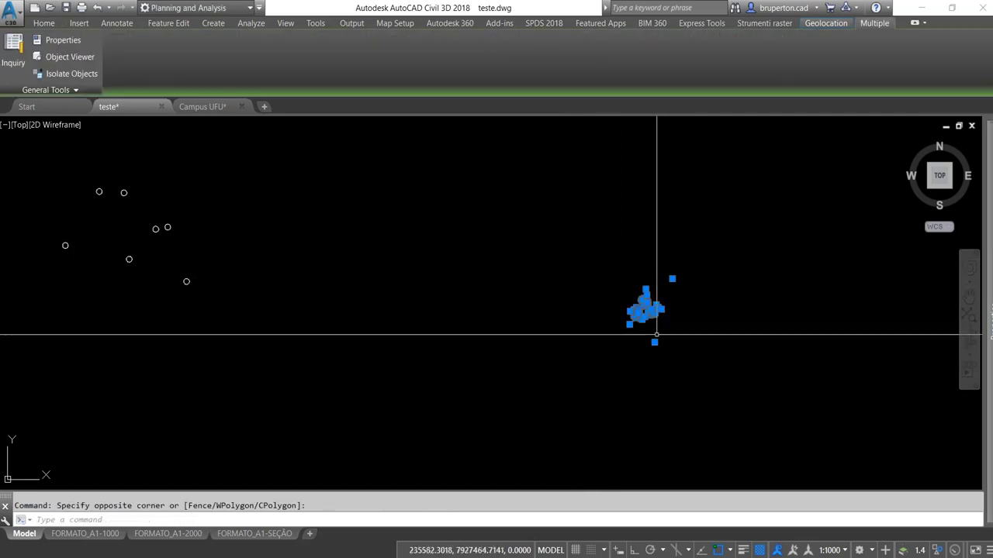
scroll(656, 312, "up", 2)
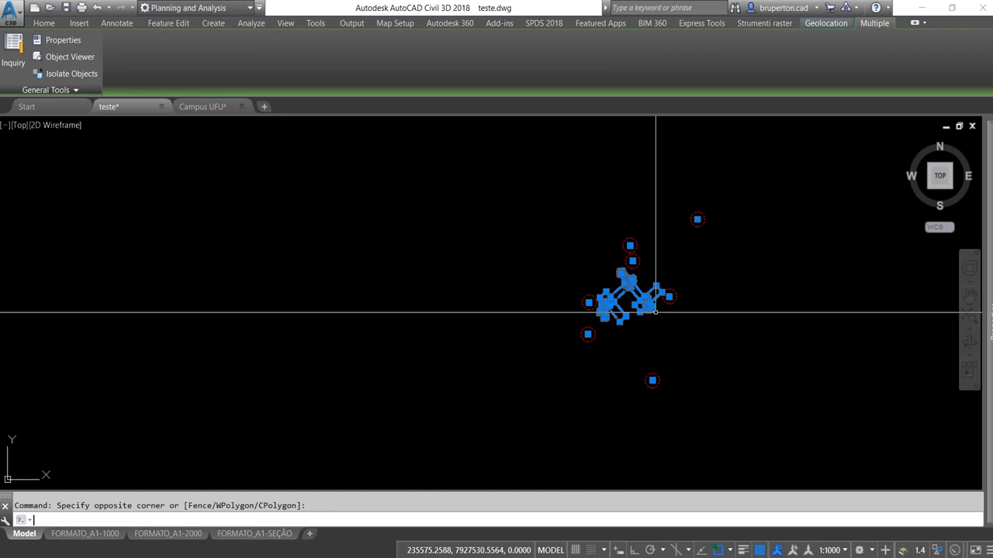
type("mo")
key("Return")
left_click(803, 137)
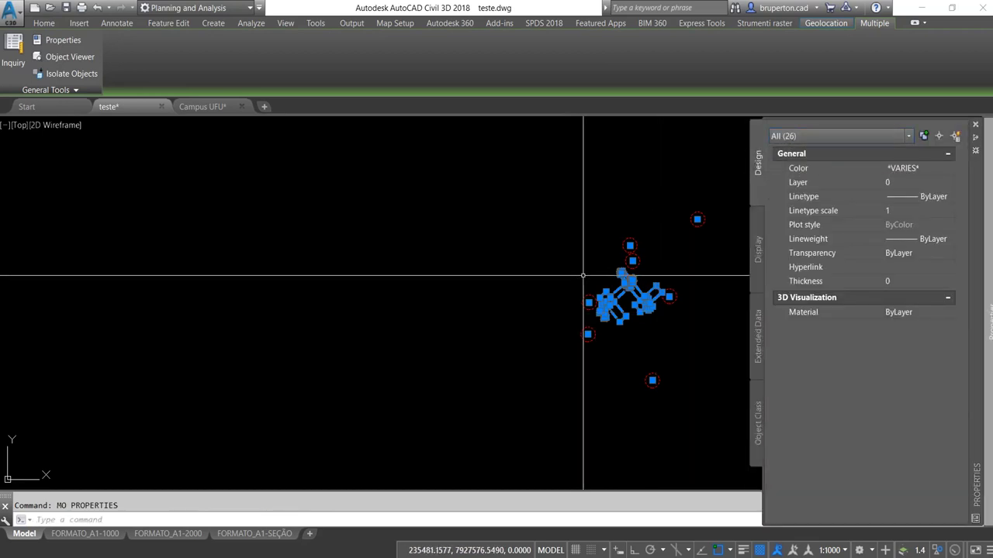
- Copy the selected targets and outlines to the right of the originals
type("o")
key("Return")
left_click(566, 275)
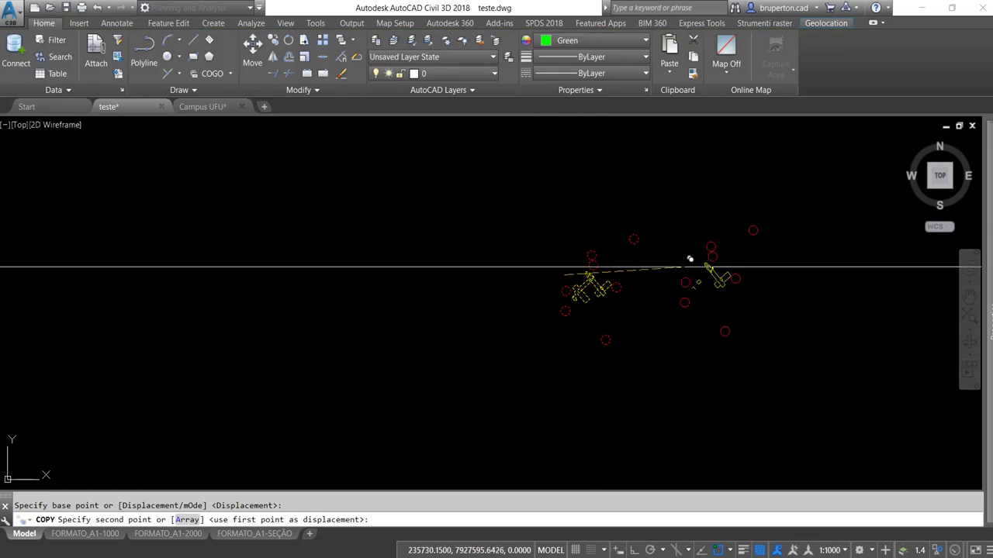
left_click(731, 275)
key("Escape")
- Set the left group's colour to Green
left_click(522, 215)
left_click(652, 376)
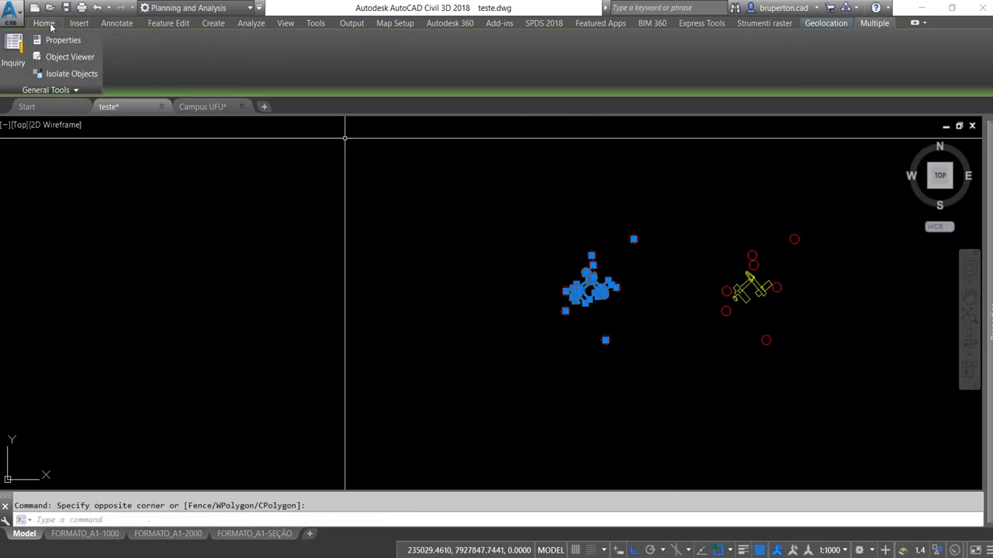
left_click(50, 25)
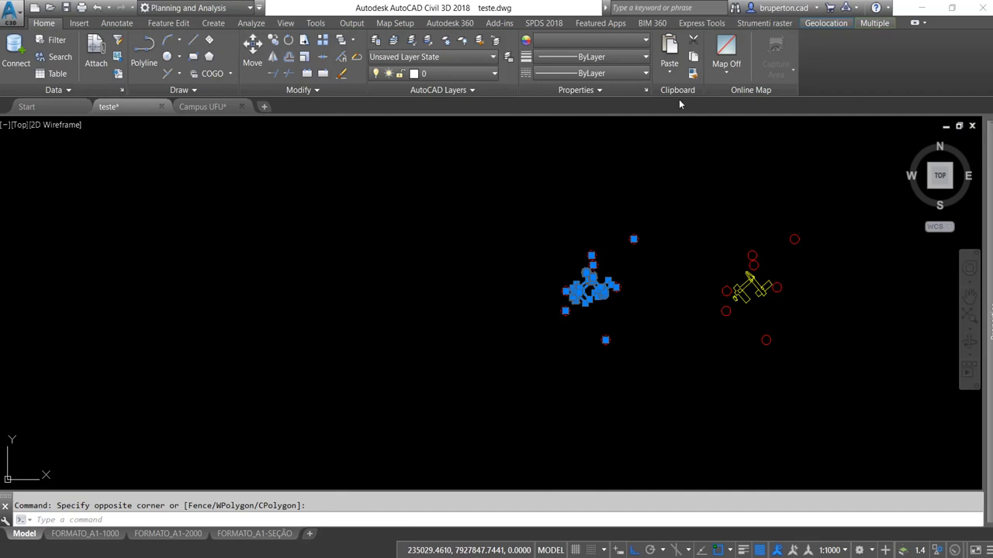
left_click(596, 40)
left_click(568, 179)
key("Escape")
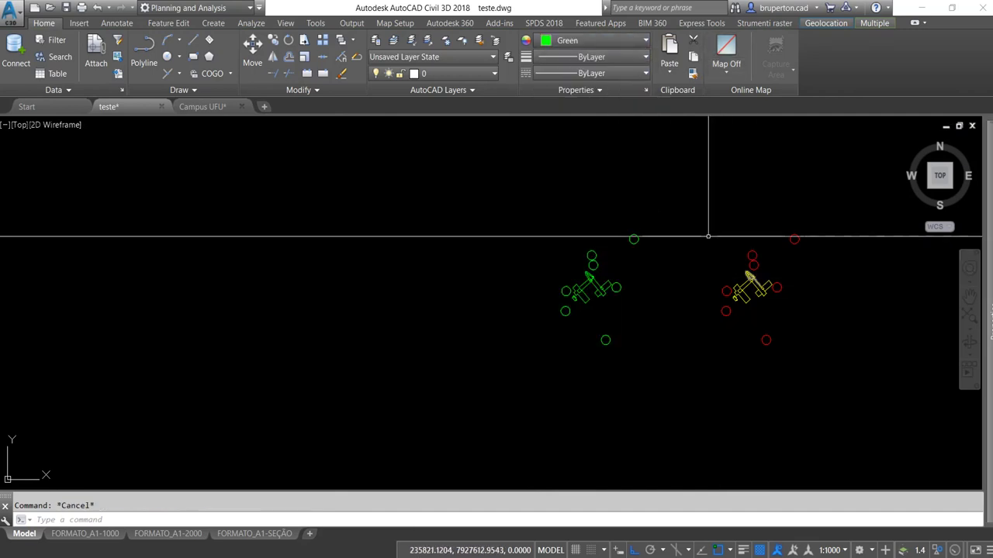
- Set the copied group on the right to Blue
left_click(687, 193)
left_click(838, 346)
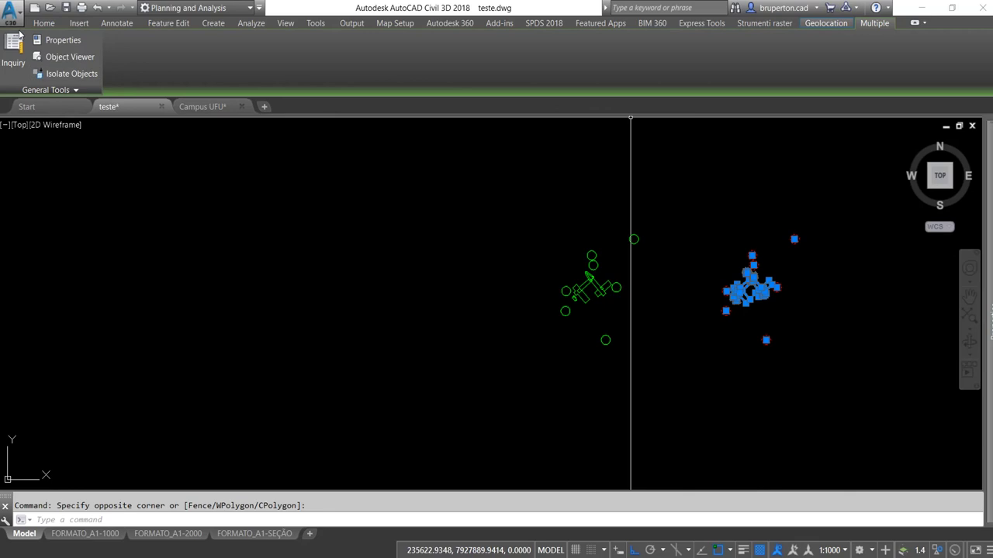
left_click(36, 26)
left_click(572, 41)
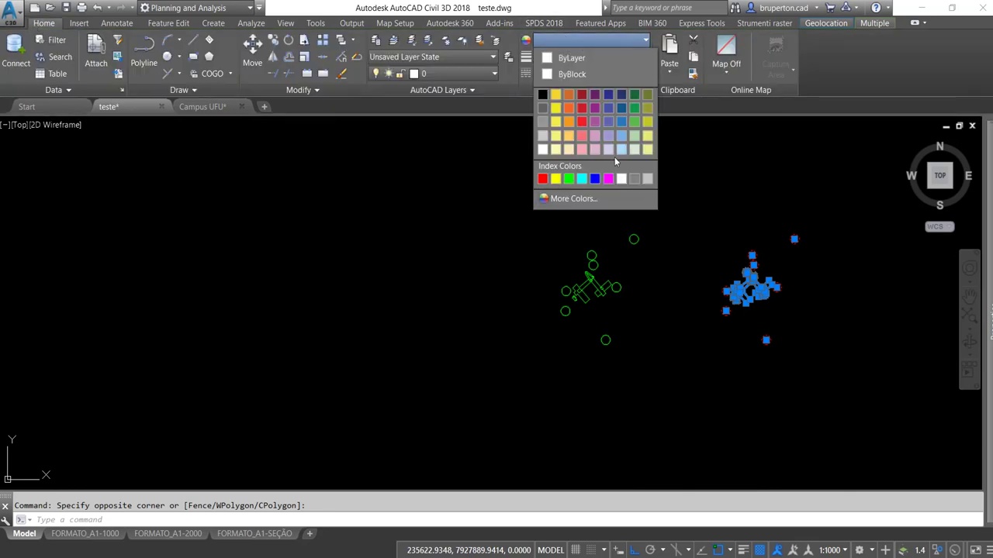
key("Escape")
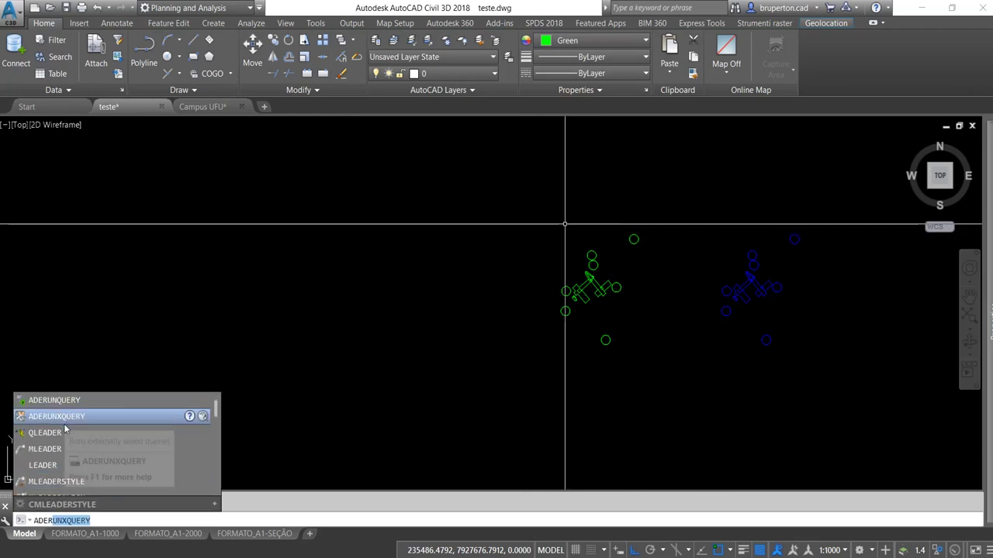
- Start ADERSHEET and pair three green targets with their white surveyed points
type("er")
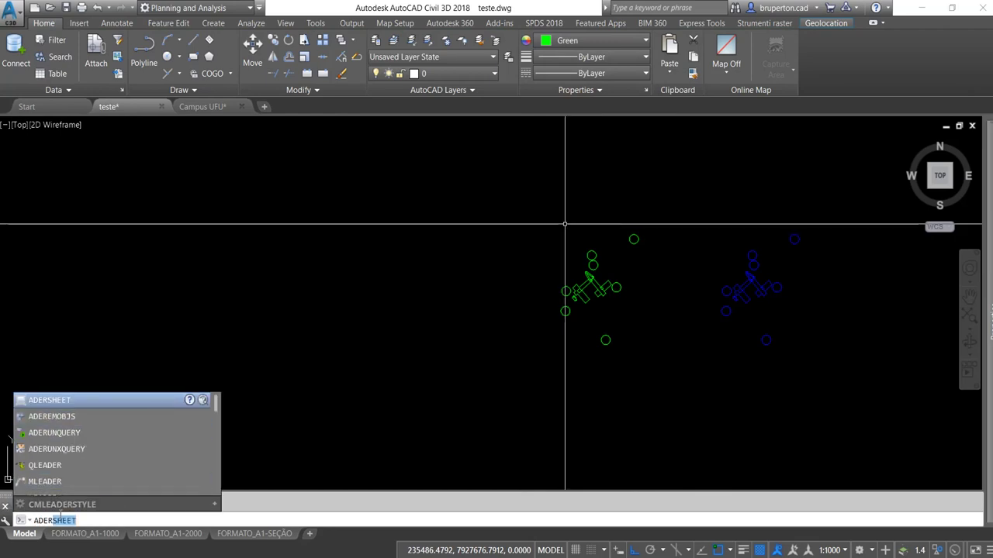
key("Escape")
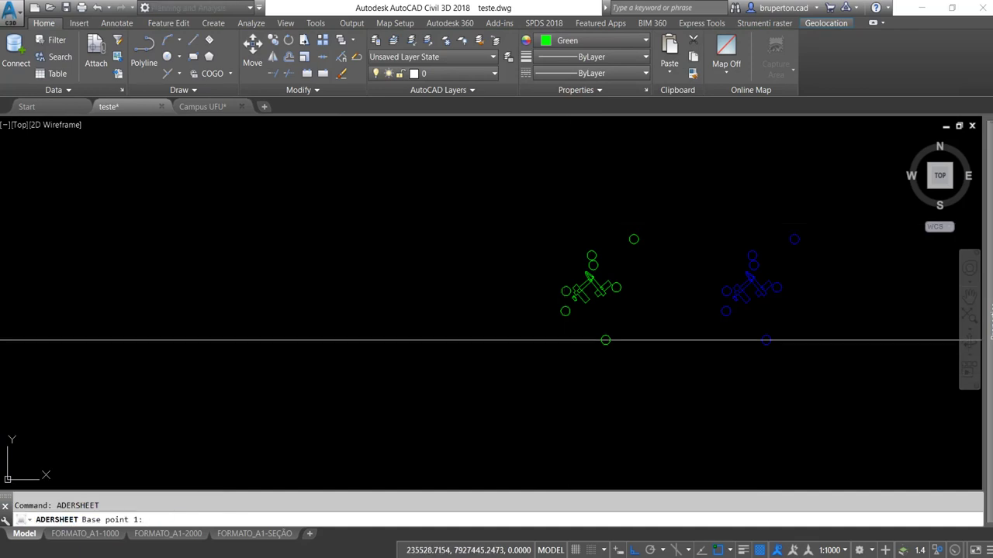
left_click(605, 340)
scroll(668, 326, "down", 4)
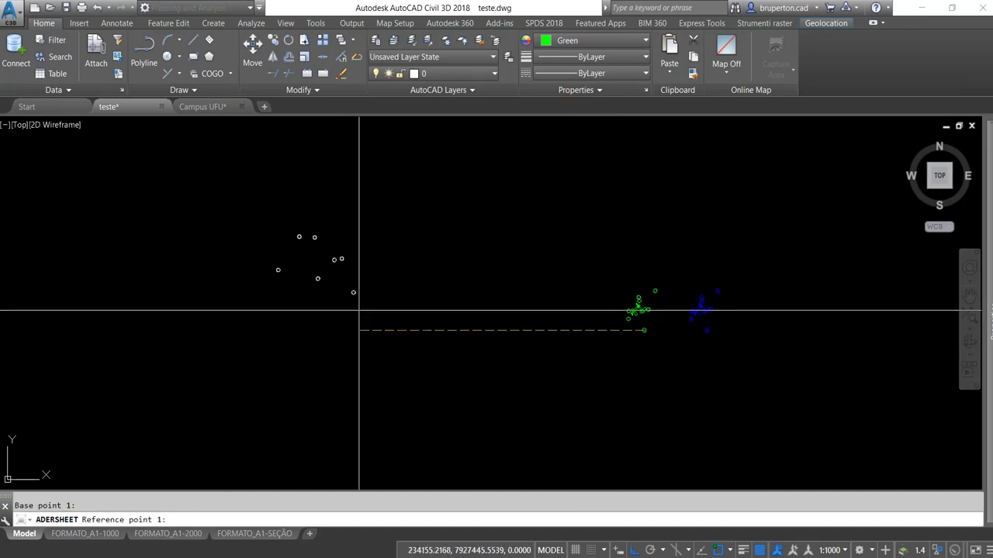
left_click(277, 271)
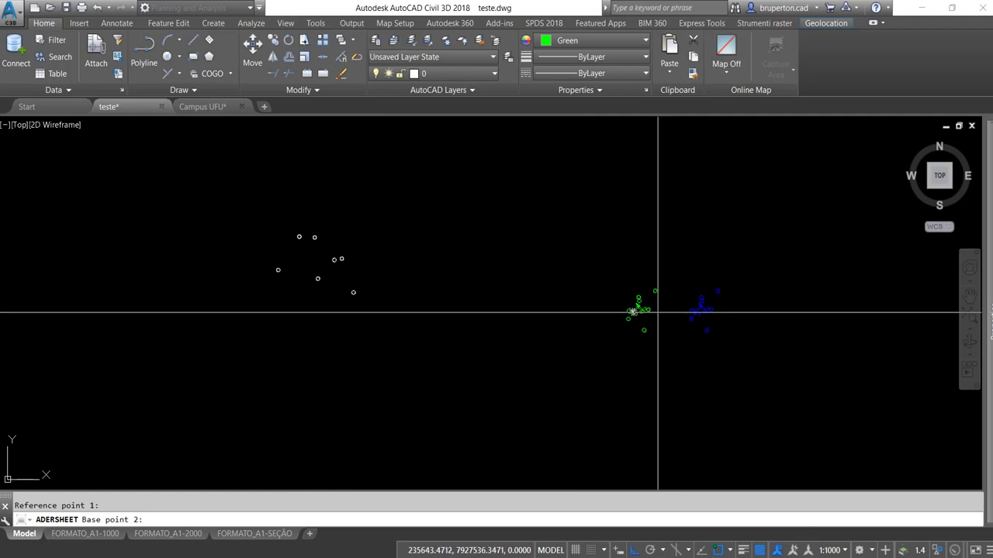
scroll(643, 310, "up", 4)
scroll(630, 307, "down", 4)
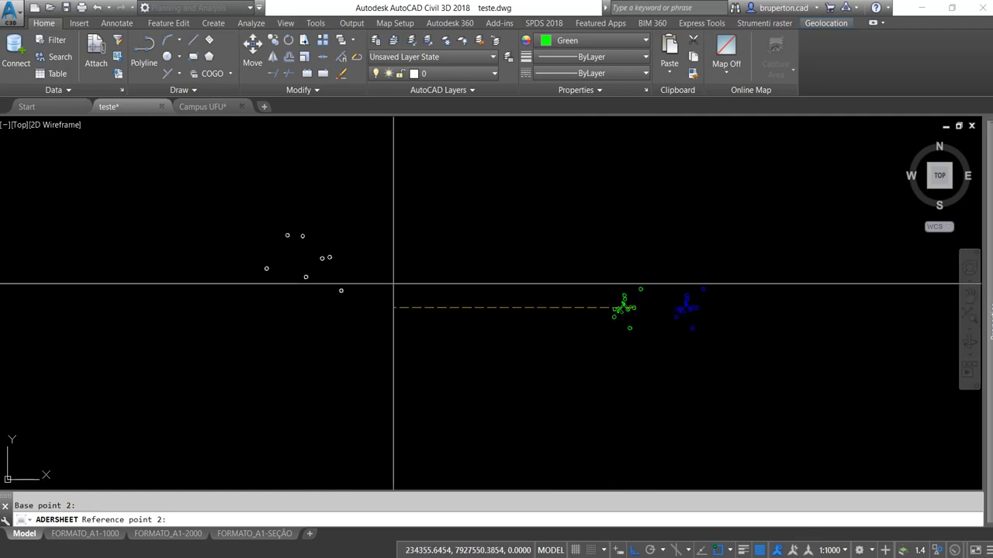
left_click(306, 277)
scroll(637, 285, "up", 4)
left_click(639, 295)
scroll(639, 294, "down", 4)
left_click(343, 296)
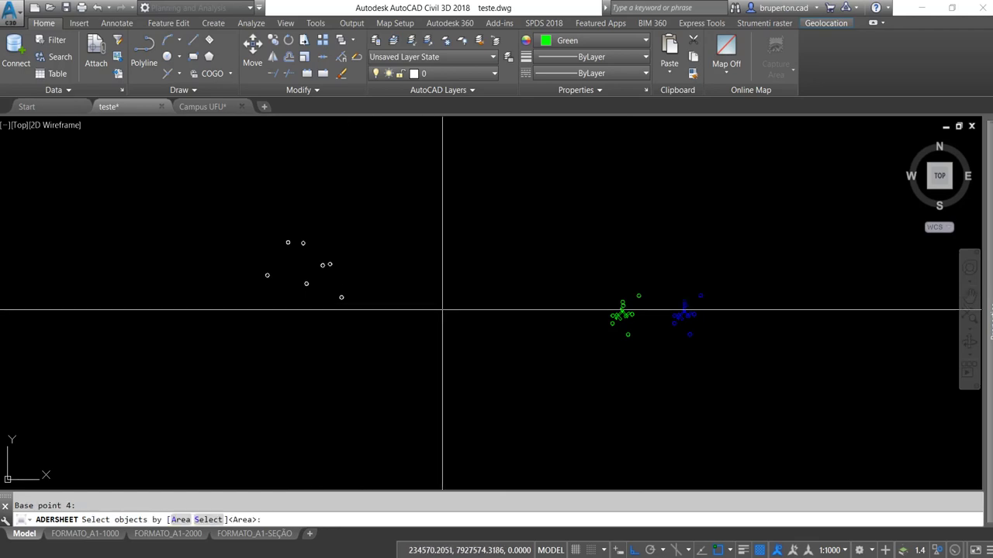
- Window-select the green targets and outlines, apply the rubber-sheet, and regenerate the display
type("S")
key("Return")
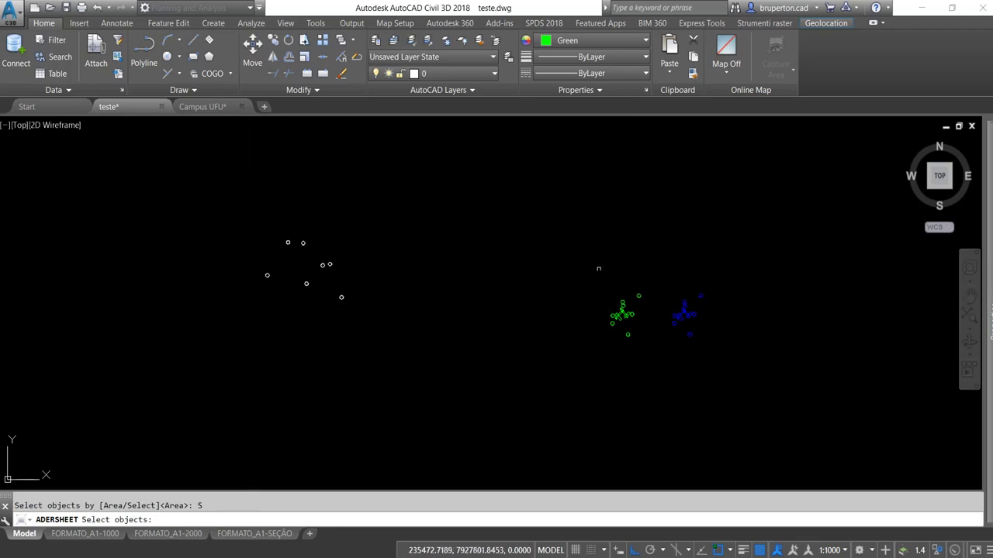
left_click(587, 271)
left_click(647, 339)
key("Return")
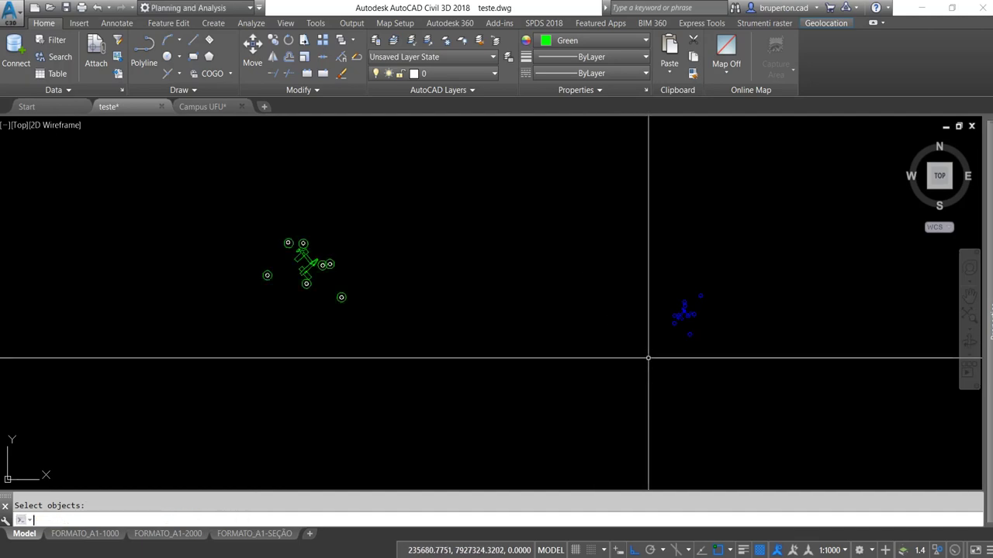
scroll(268, 260, "up", 4)
scroll(264, 259, "up", 4)
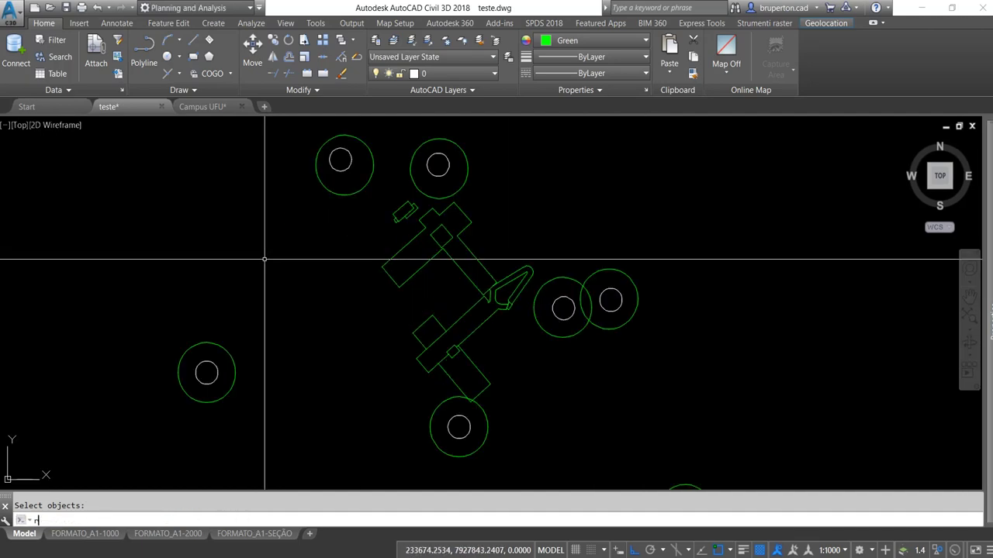
scroll(271, 259, "down", 4)
type("re")
key("Return")
- Pan and zoom so both the green and blue clusters are in view
scroll(291, 259, "down", 4)
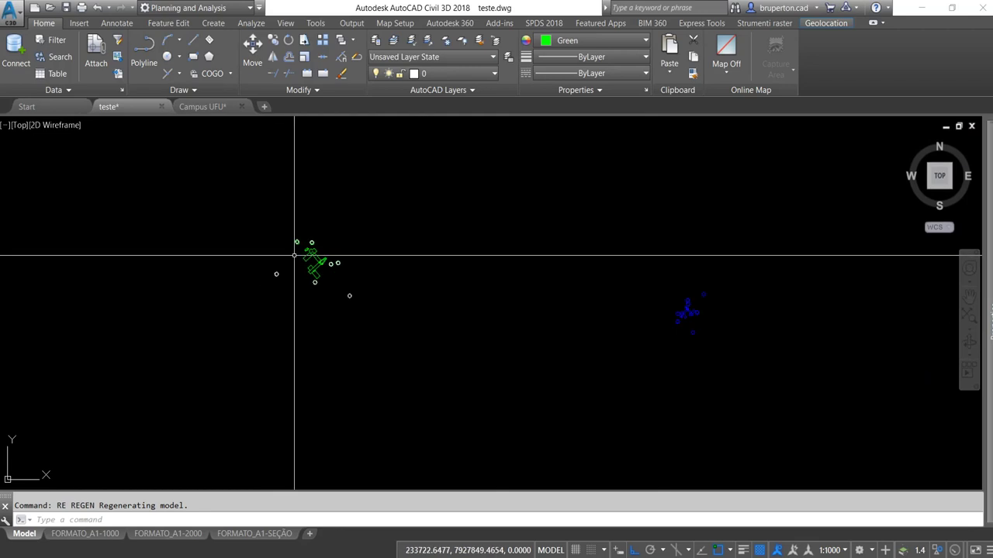
scroll(714, 310, "up", 3)
scroll(672, 301, "up", 2)
scroll(780, 337, "down", 3)
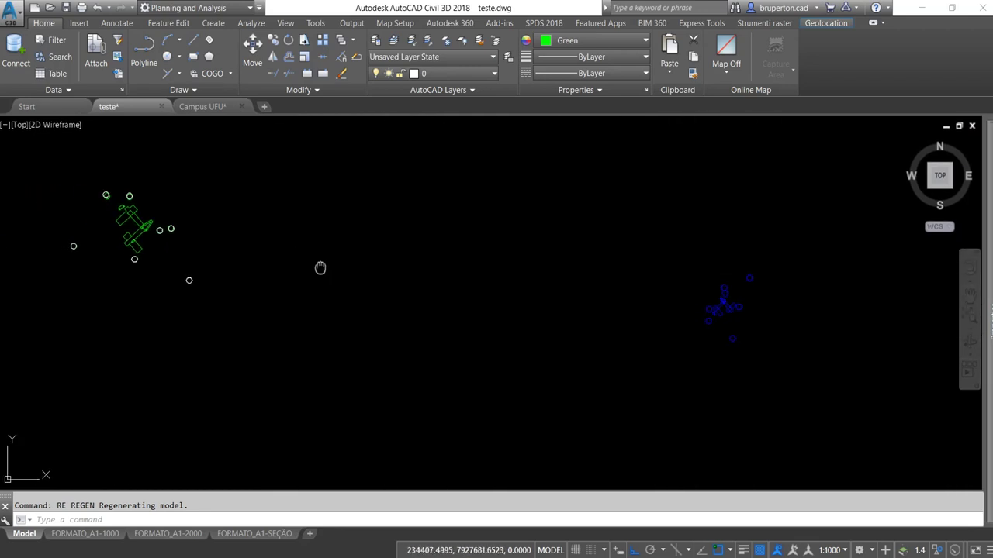
middle_click_drag(299, 266, 366, 238)
scroll(362, 221, "up", 5)
scroll(362, 218, "down", 2)
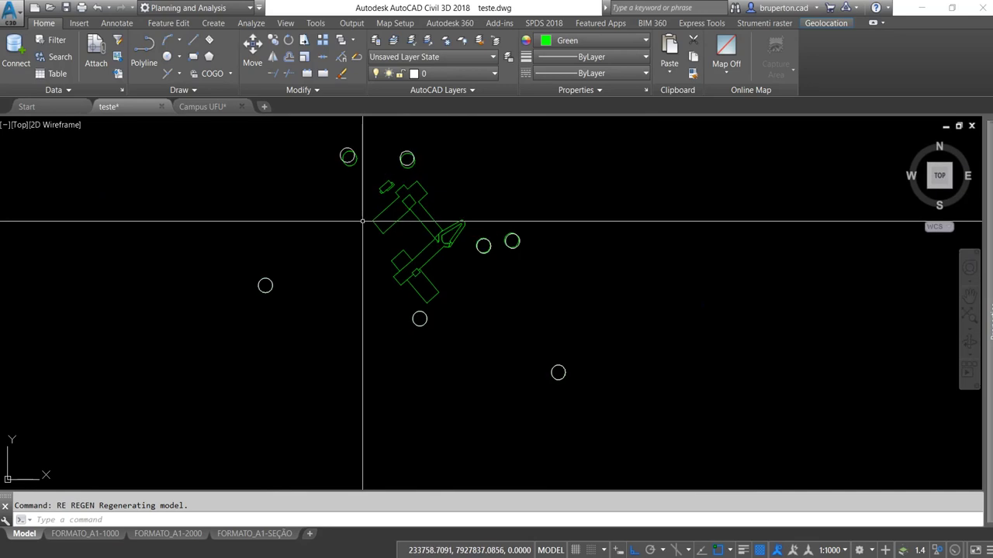
scroll(290, 269, "down", 2)
middle_click_drag(385, 277, 318, 263)
scroll(318, 263, "down", 2)
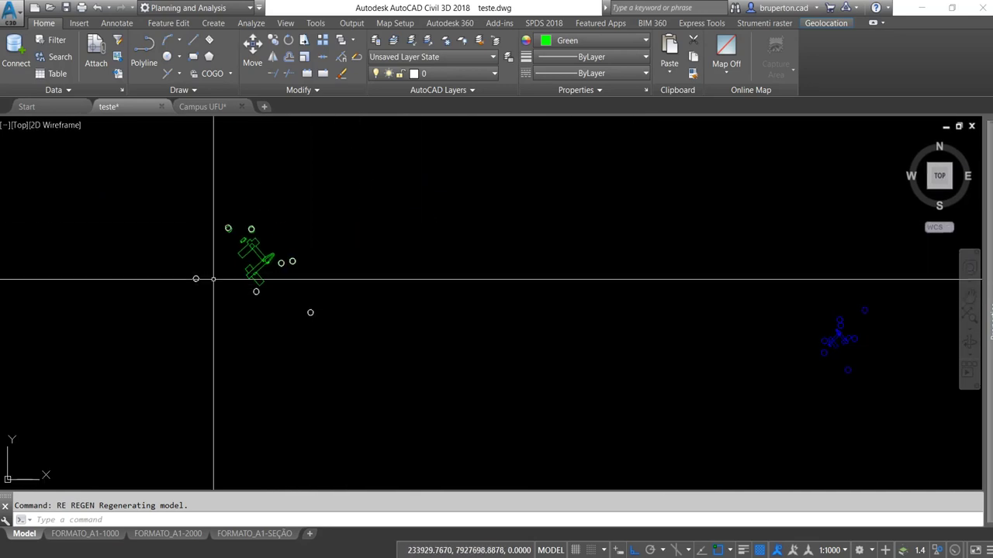
middle_click_drag(185, 255, 372, 272)
scroll(400, 264, "up", 2)
scroll(326, 271, "down", 4)
- Window-select the blue copy, clear the selection, and relaunch ADERSHEET
left_click(663, 292)
left_click(751, 369)
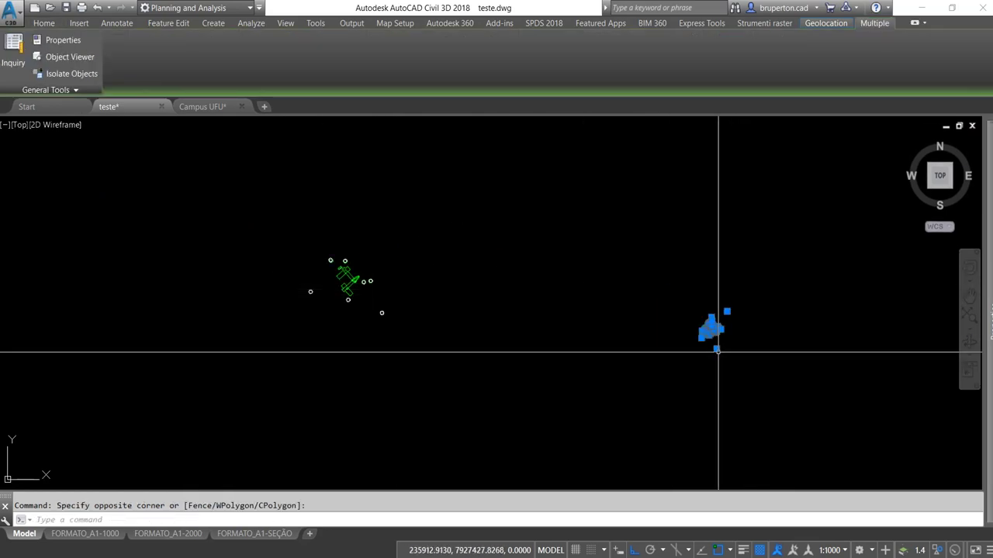
key("Escape")
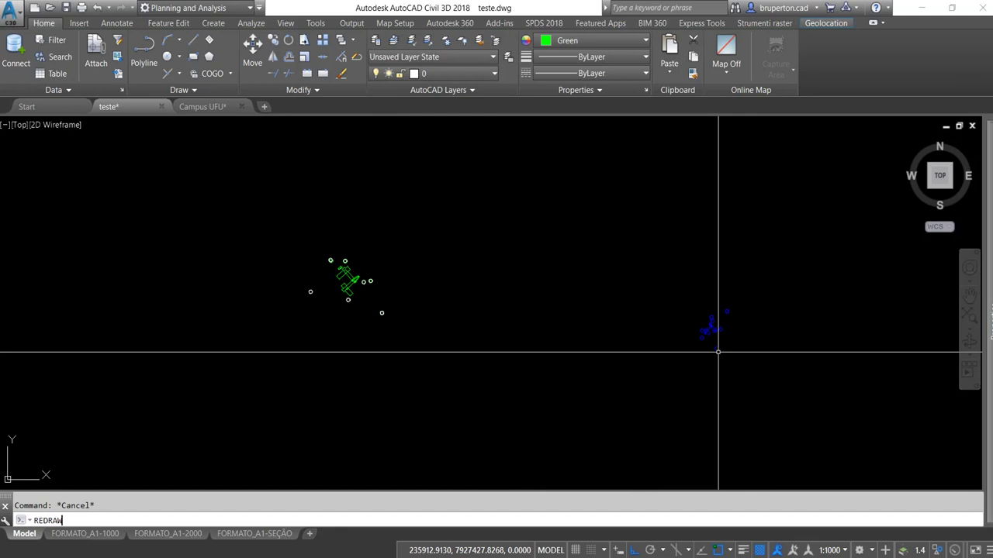
key("Return")
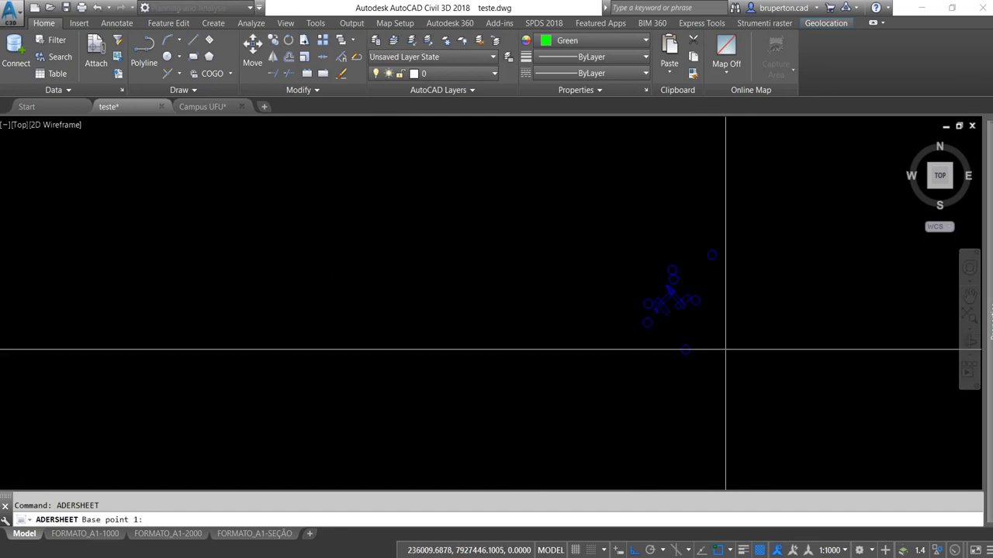
- Pair the first blue control points with their surveyed target nodes
left_click(667, 345)
scroll(448, 316, "up", 5)
scroll(421, 317, "up", 4)
scroll(425, 343, "down", 2)
left_click(446, 371)
scroll(446, 370, "down", 2)
scroll(496, 359, "down", 2)
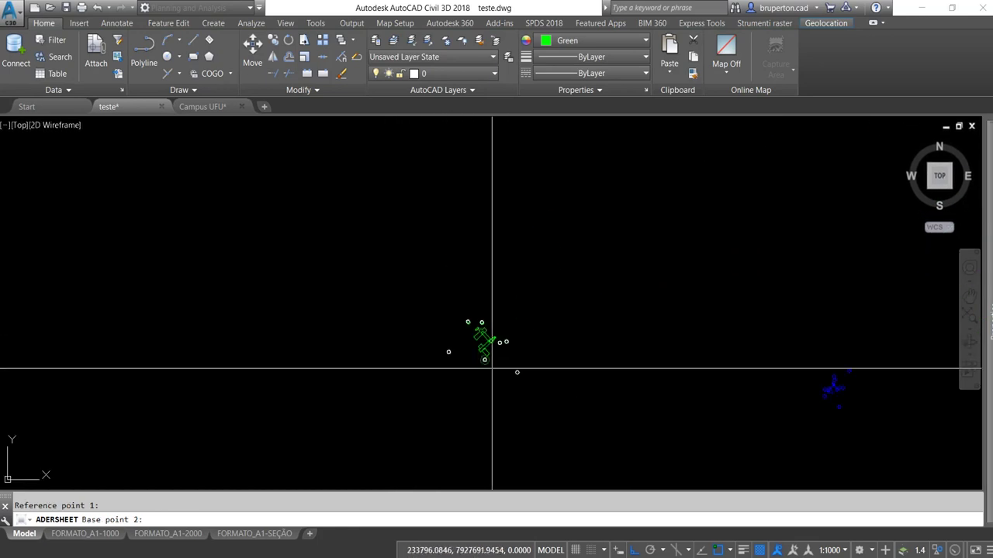
scroll(871, 390, "up", 3)
scroll(884, 372, "down", 2)
scroll(333, 318, "up", 1)
scroll(281, 361, "up", 3)
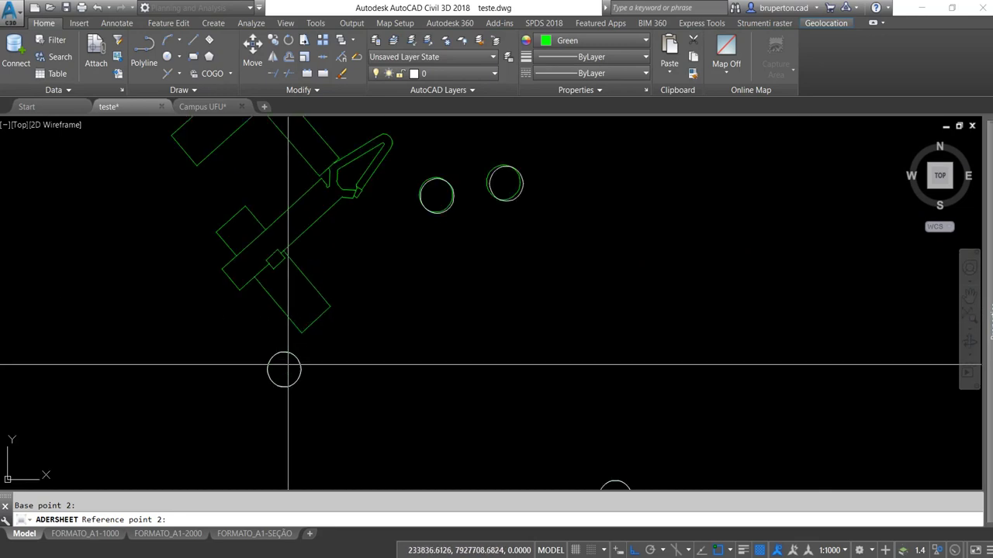
scroll(284, 378, "down", 4)
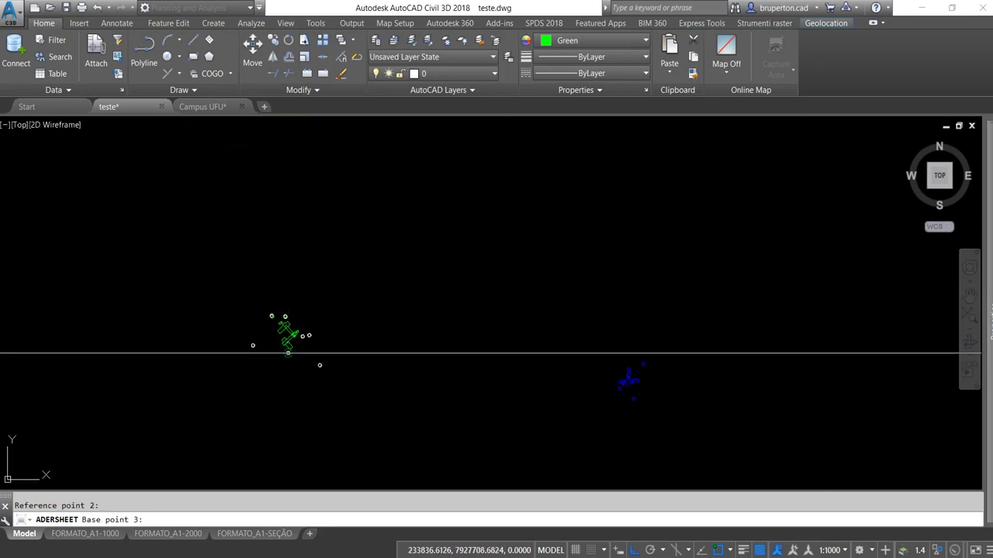
- Pair blue control points 3 and 4 with their surveyed target nodes
left_click(320, 365)
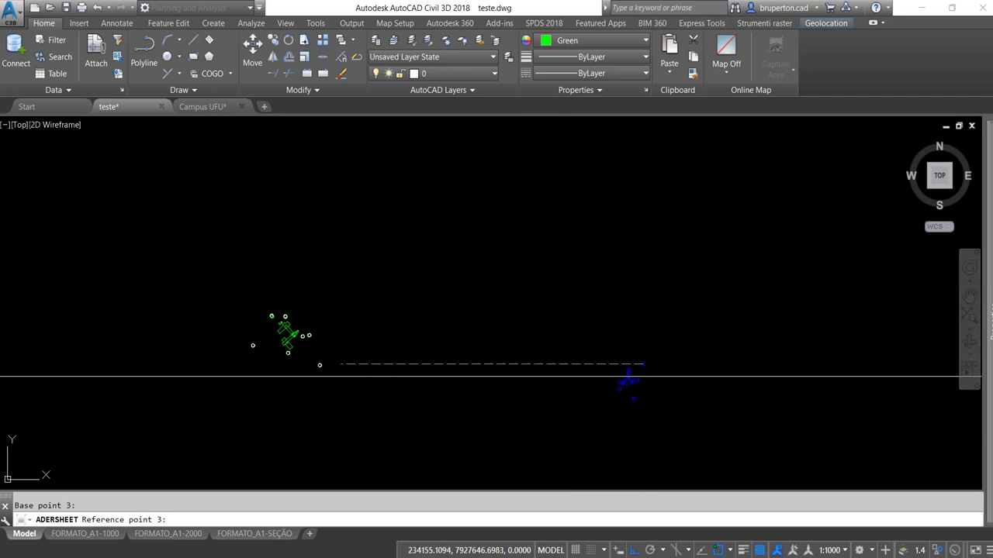
scroll(320, 365, "up", 4)
scroll(326, 380, "up", 1)
left_click(326, 379)
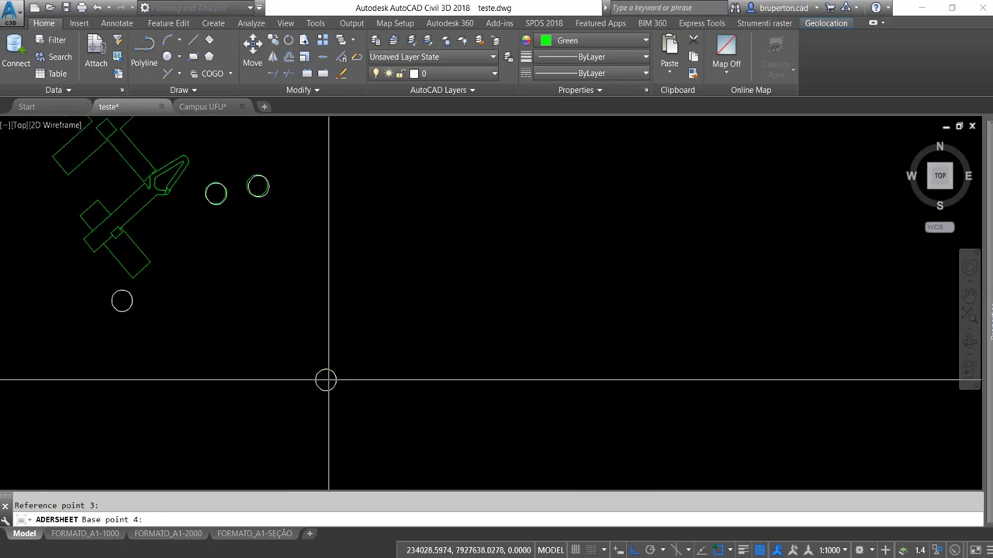
scroll(326, 380, "down", 5)
scroll(630, 396, "up", 2)
scroll(628, 410, "up", 6)
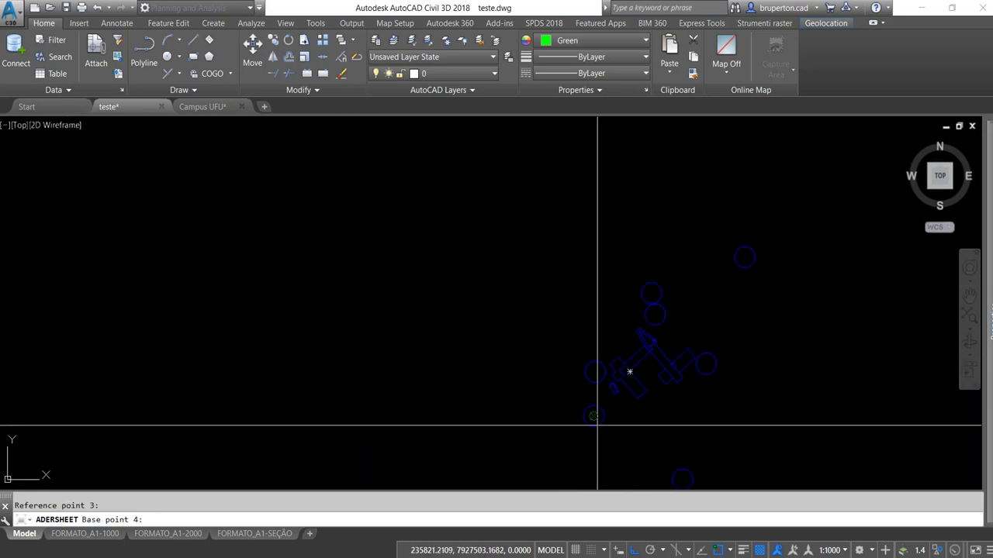
left_click(592, 419)
scroll(638, 365, "down", 3)
scroll(643, 398, "down", 3)
scroll(643, 399, "down", 2)
scroll(295, 341, "up", 2)
scroll(275, 330, "up", 4)
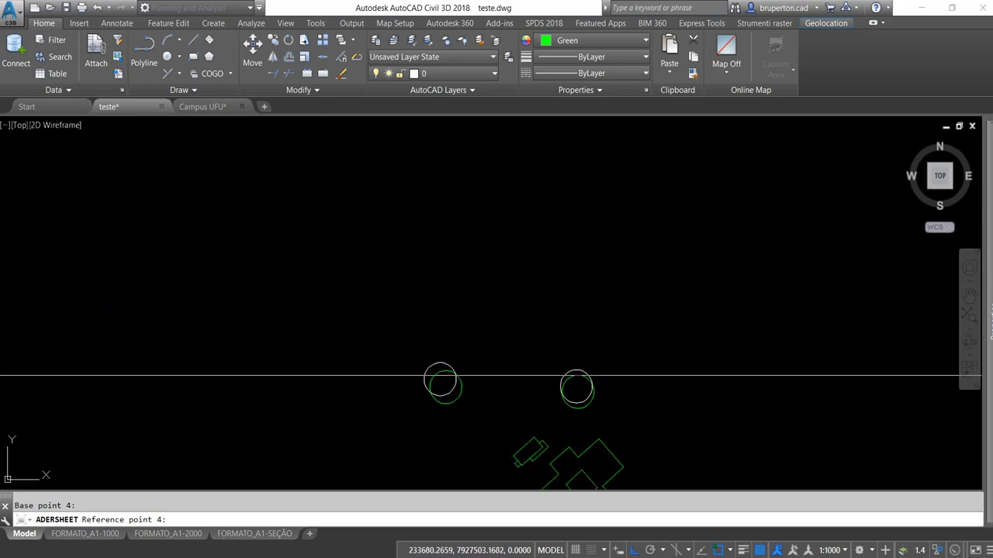
left_click(443, 389)
scroll(381, 344, "down", 2)
- Snap the fifth reference point onto its survey node with a Node snap
scroll(387, 350, "down", 3)
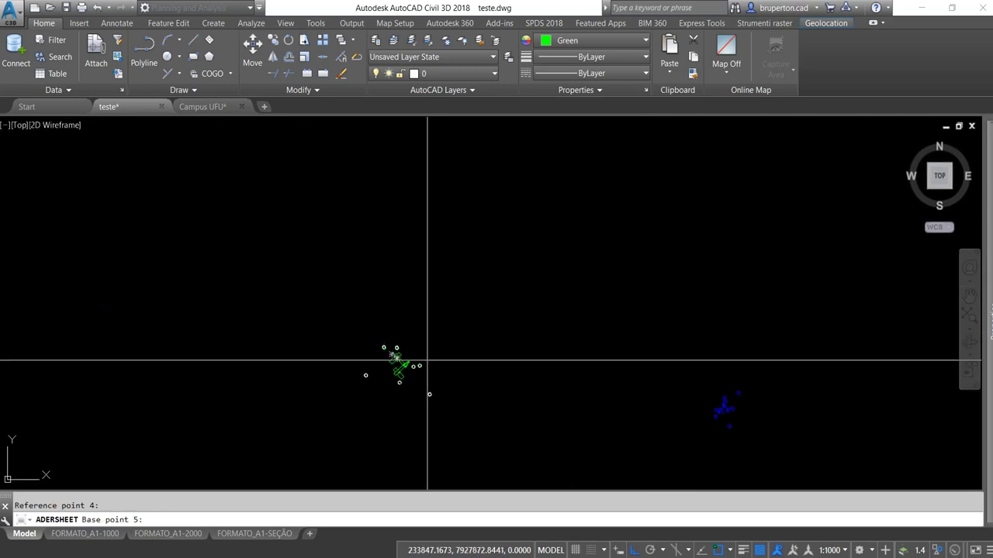
scroll(690, 414, "up", 5)
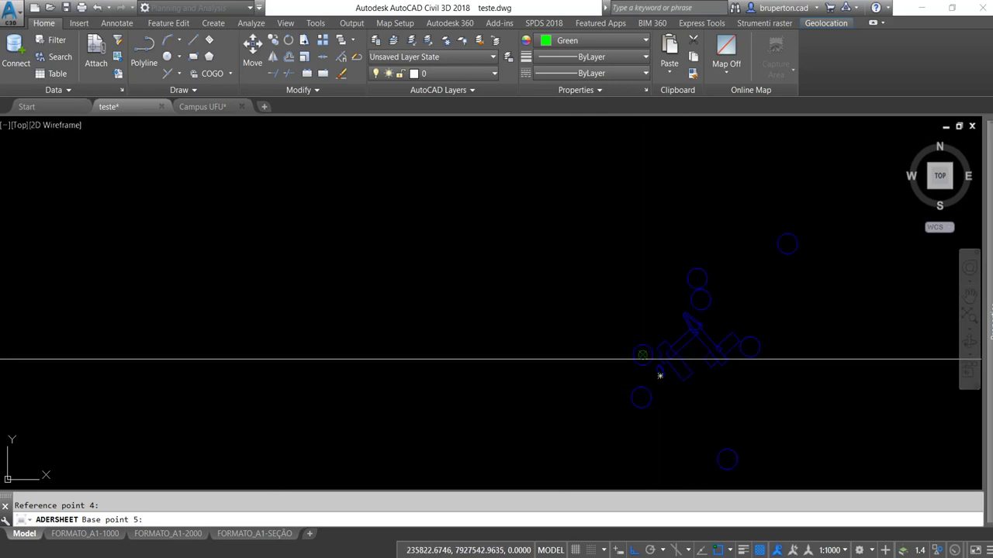
scroll(643, 358, "down", 3)
scroll(434, 333, "up", 2)
scroll(408, 307, "up", 4)
scroll(405, 314, "up", 6)
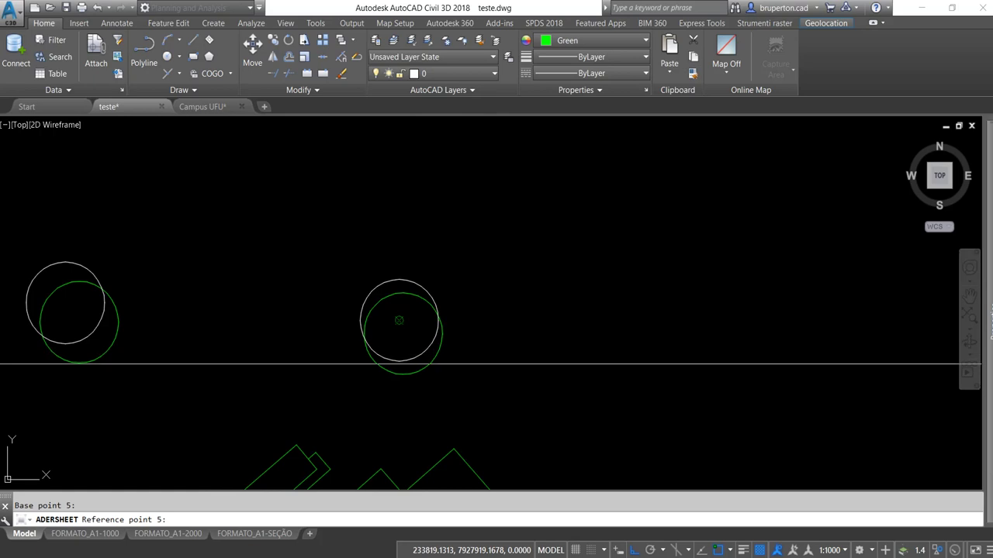
left_click(402, 357)
scroll(403, 358, "down", 3)
scroll(390, 328, "down", 4)
scroll(411, 361, "down", 4)
scroll(615, 381, "up", 4)
scroll(597, 366, "up", 6)
scroll(595, 363, "down", 5)
scroll(268, 345, "up", 5)
scroll(269, 374, "up", 3)
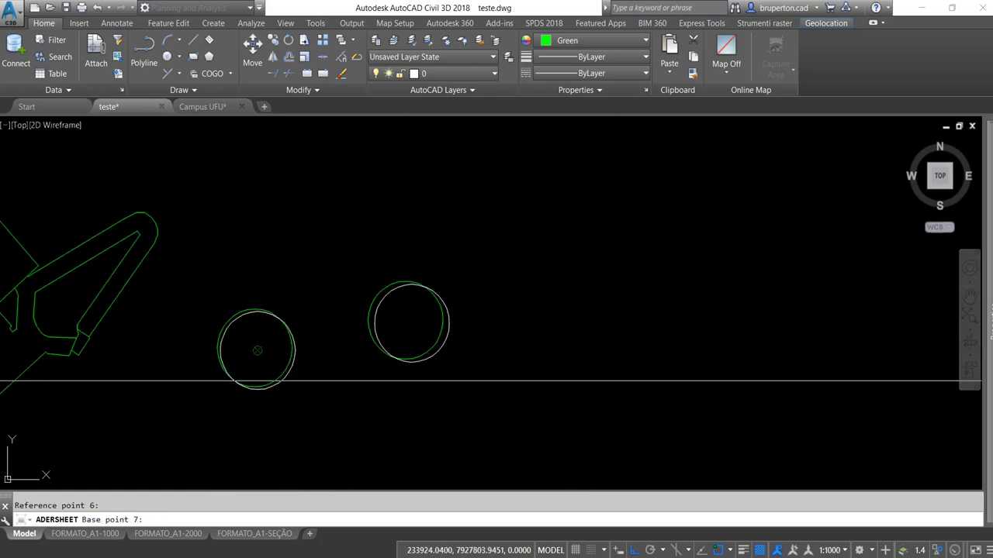
- Set the seventh base point on the blue copy and end point-pair entry
scroll(302, 360, "down", 8)
scroll(326, 353, "down", 4)
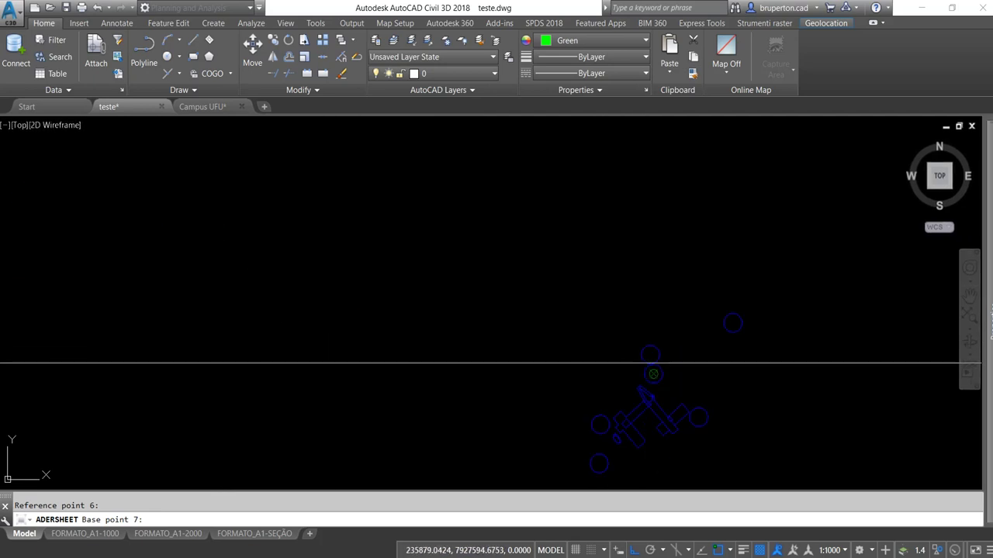
left_click(652, 361)
scroll(380, 333, "up", 3)
scroll(349, 332, "up", 3)
scroll(330, 329, "up", 3)
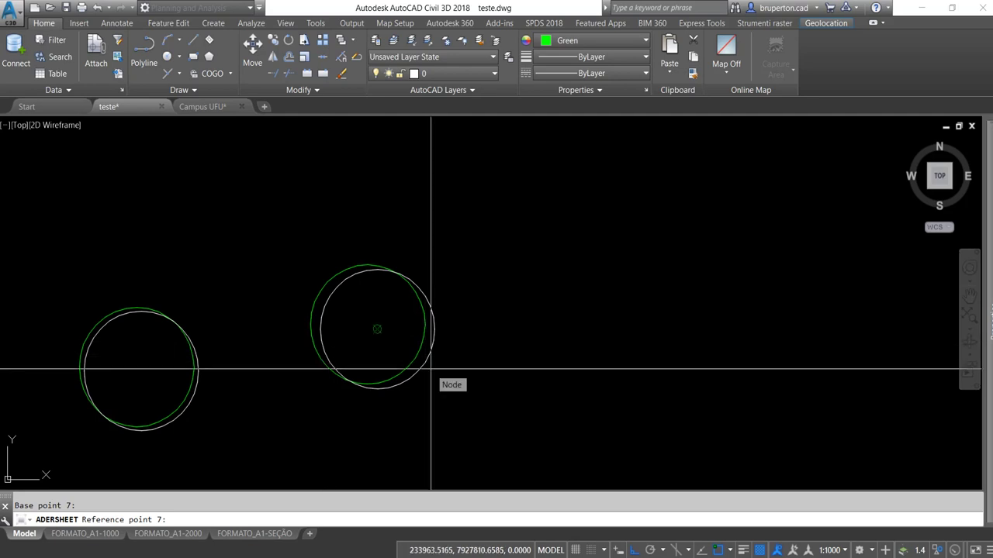
scroll(430, 367, "down", 3)
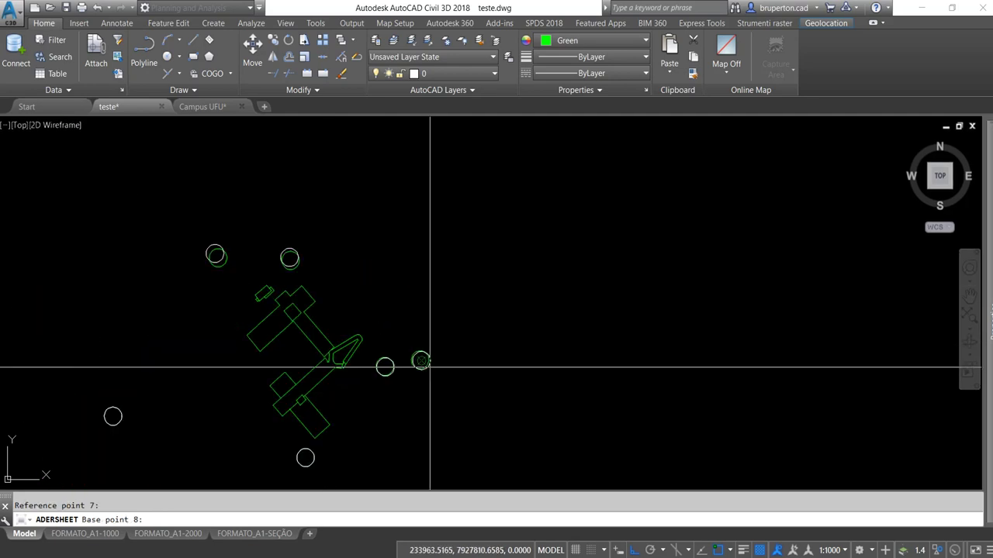
key("Return")
scroll(428, 362, "down", 1)
scroll(427, 362, "down", 2)
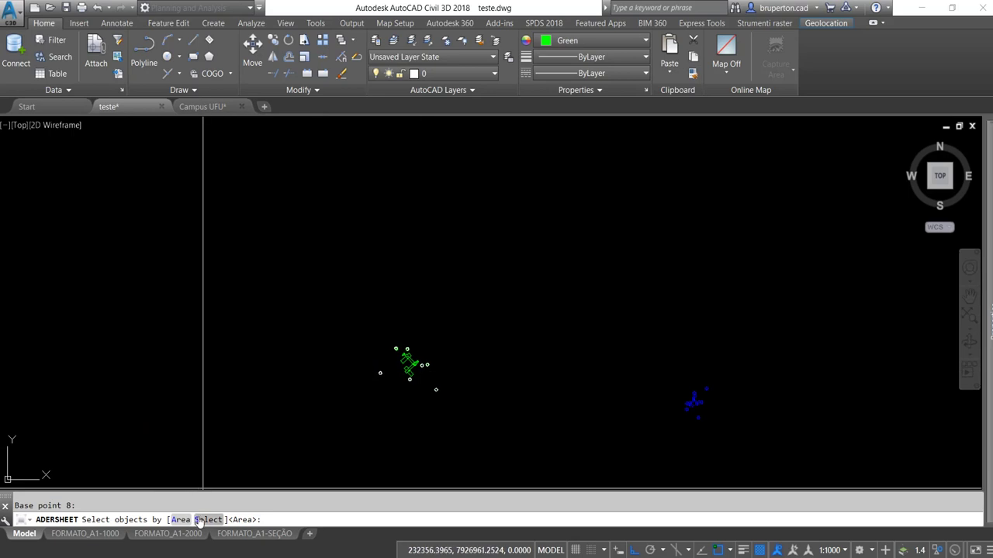
- Choose Select and window-select all 26 blue objects to warp
left_click(198, 520)
left_click(645, 395)
left_click(728, 440)
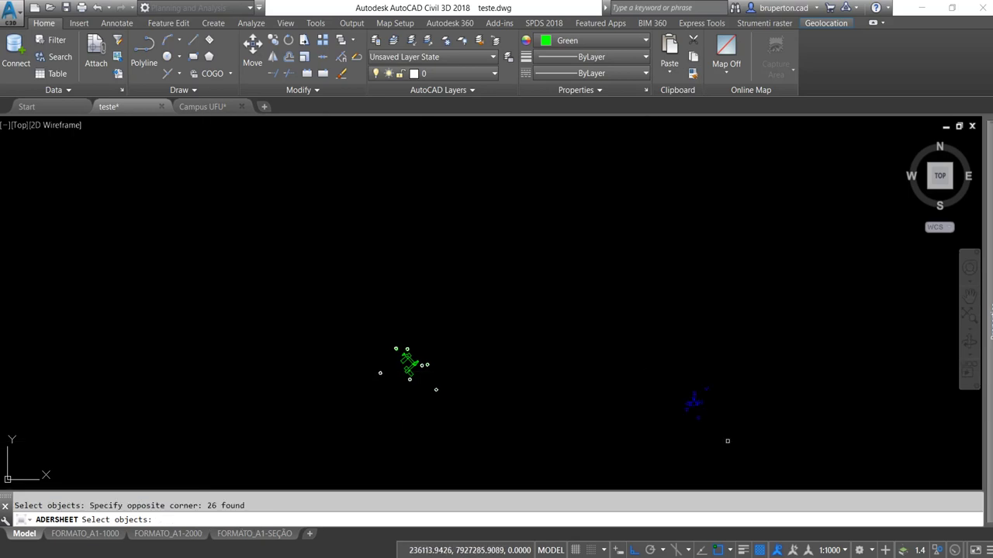
scroll(403, 381, "up", 2)
scroll(349, 362, "up", 8)
- Pan and zoom to inspect the blue copy overlaid on the green buildings
middle_click_drag(326, 348, 461, 348)
scroll(487, 271, "up", 3)
middle_click_drag(471, 218, 594, 308)
scroll(594, 307, "up", 2)
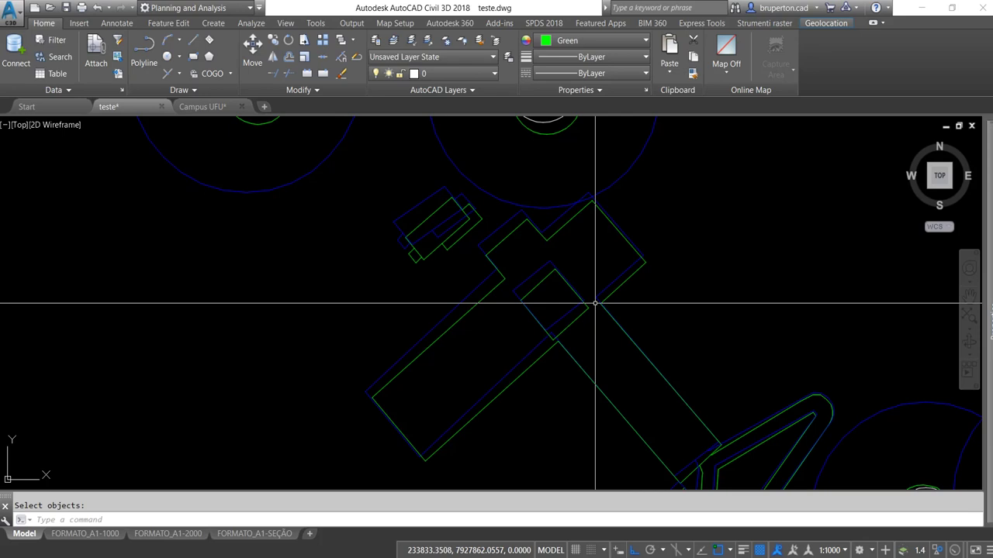
scroll(557, 285, "down", 3)
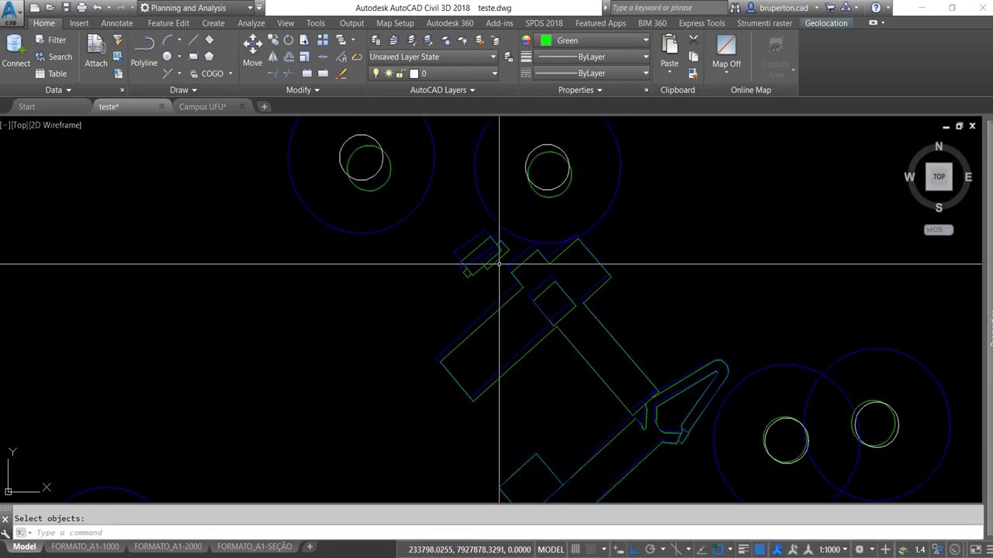
scroll(491, 255, "down", 2)
scroll(488, 248, "up", 2)
scroll(473, 217, "up", 2)
scroll(432, 228, "up", 2)
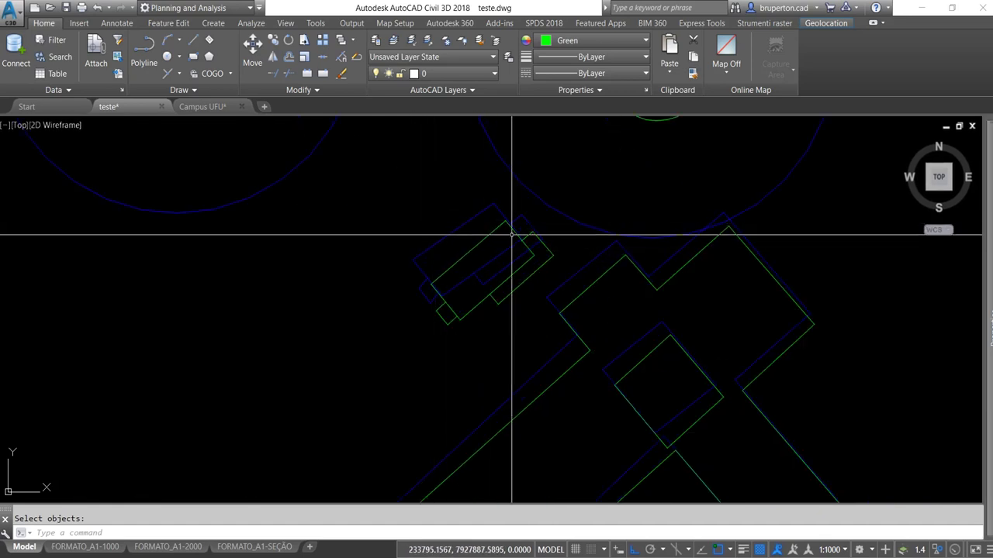
scroll(515, 232, "down", 3)
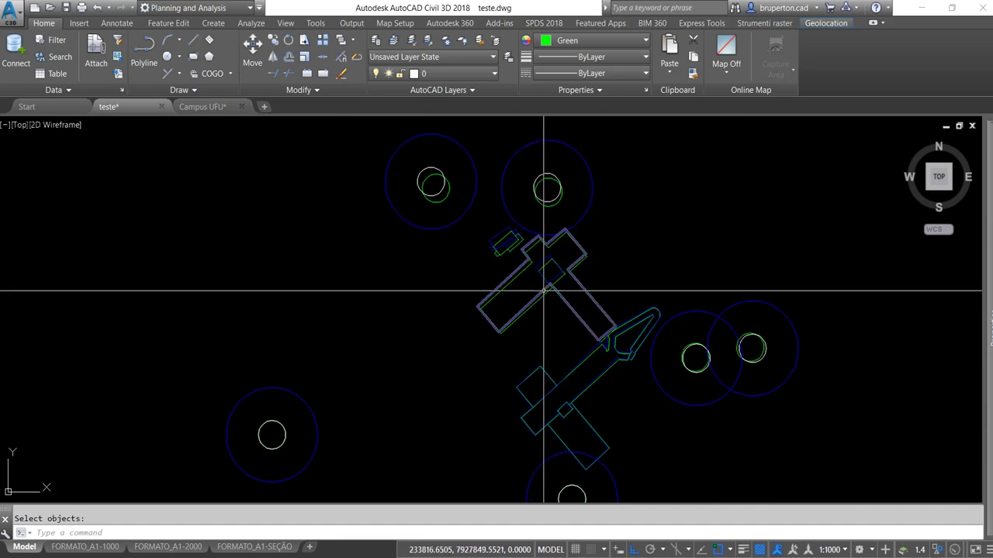
middle_click_drag(542, 257, 514, 284)
scroll(512, 285, "down", 2)
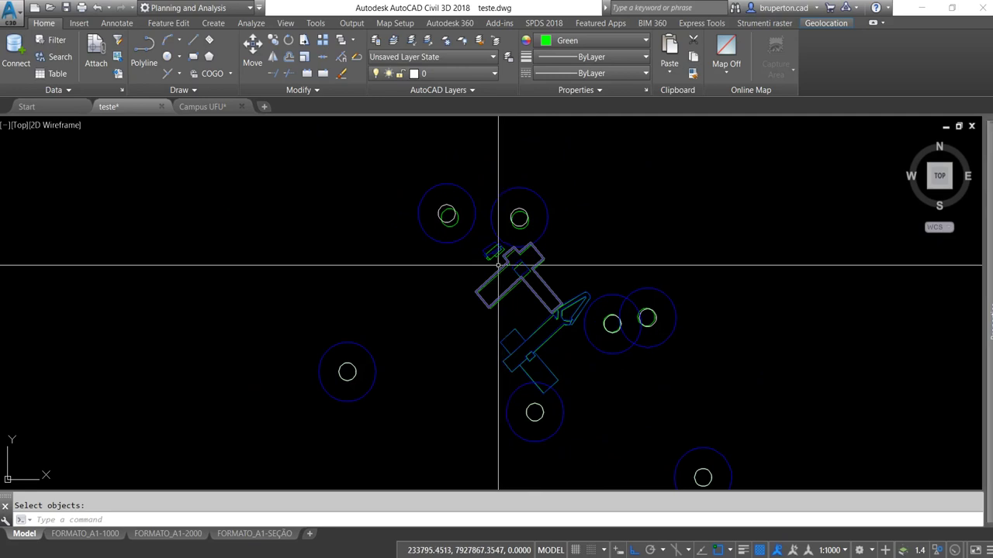